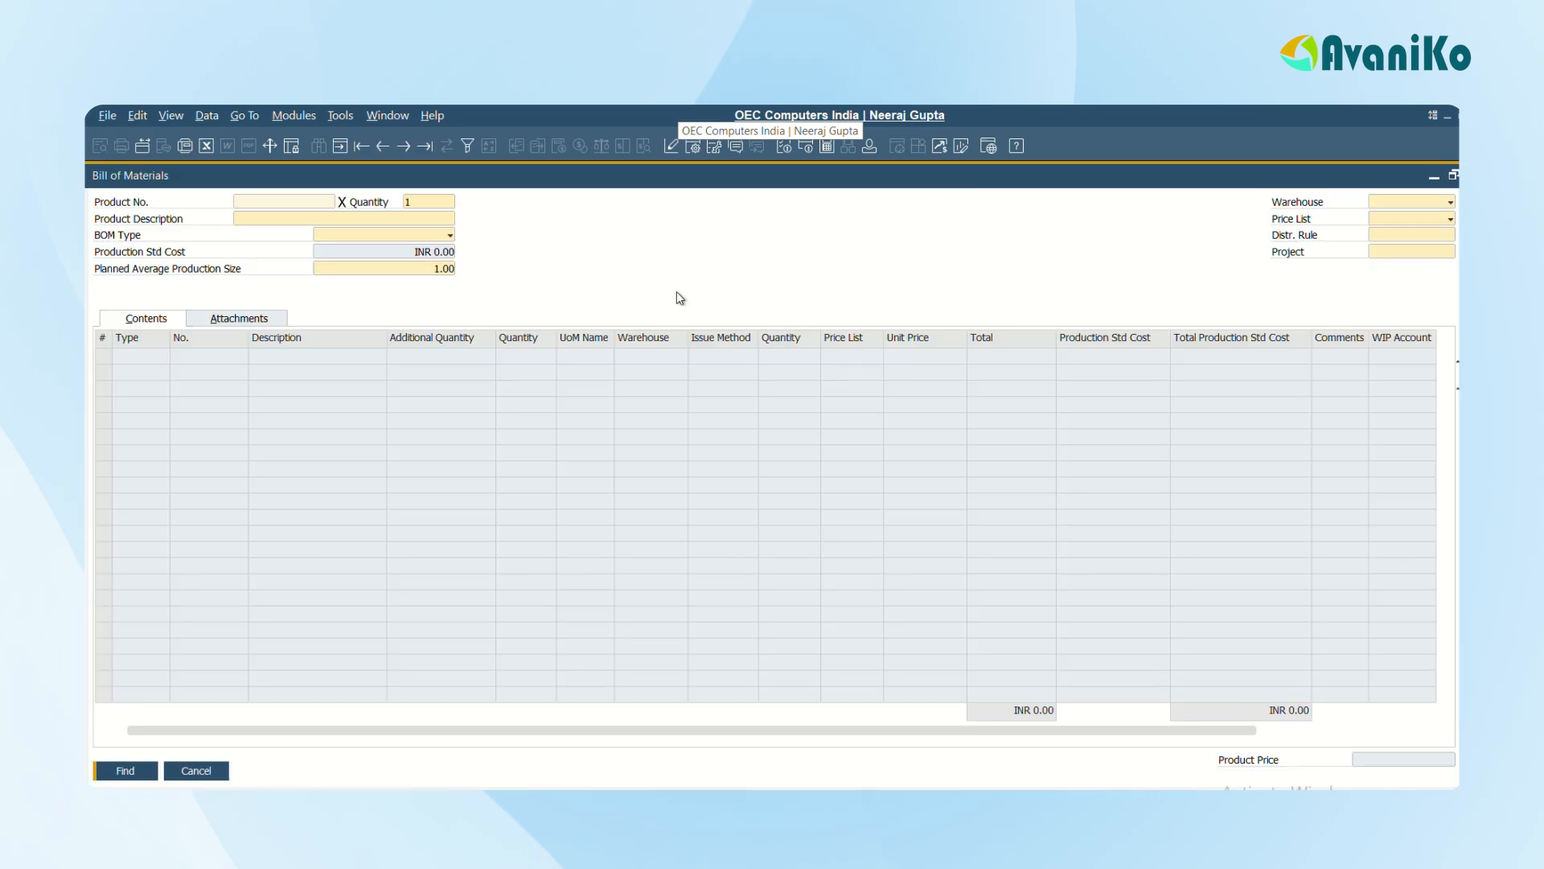
Browse the bill of materials records to product P10001, examine its component list, and close the record.
{"action": "key", "text": "ctrl+a"}
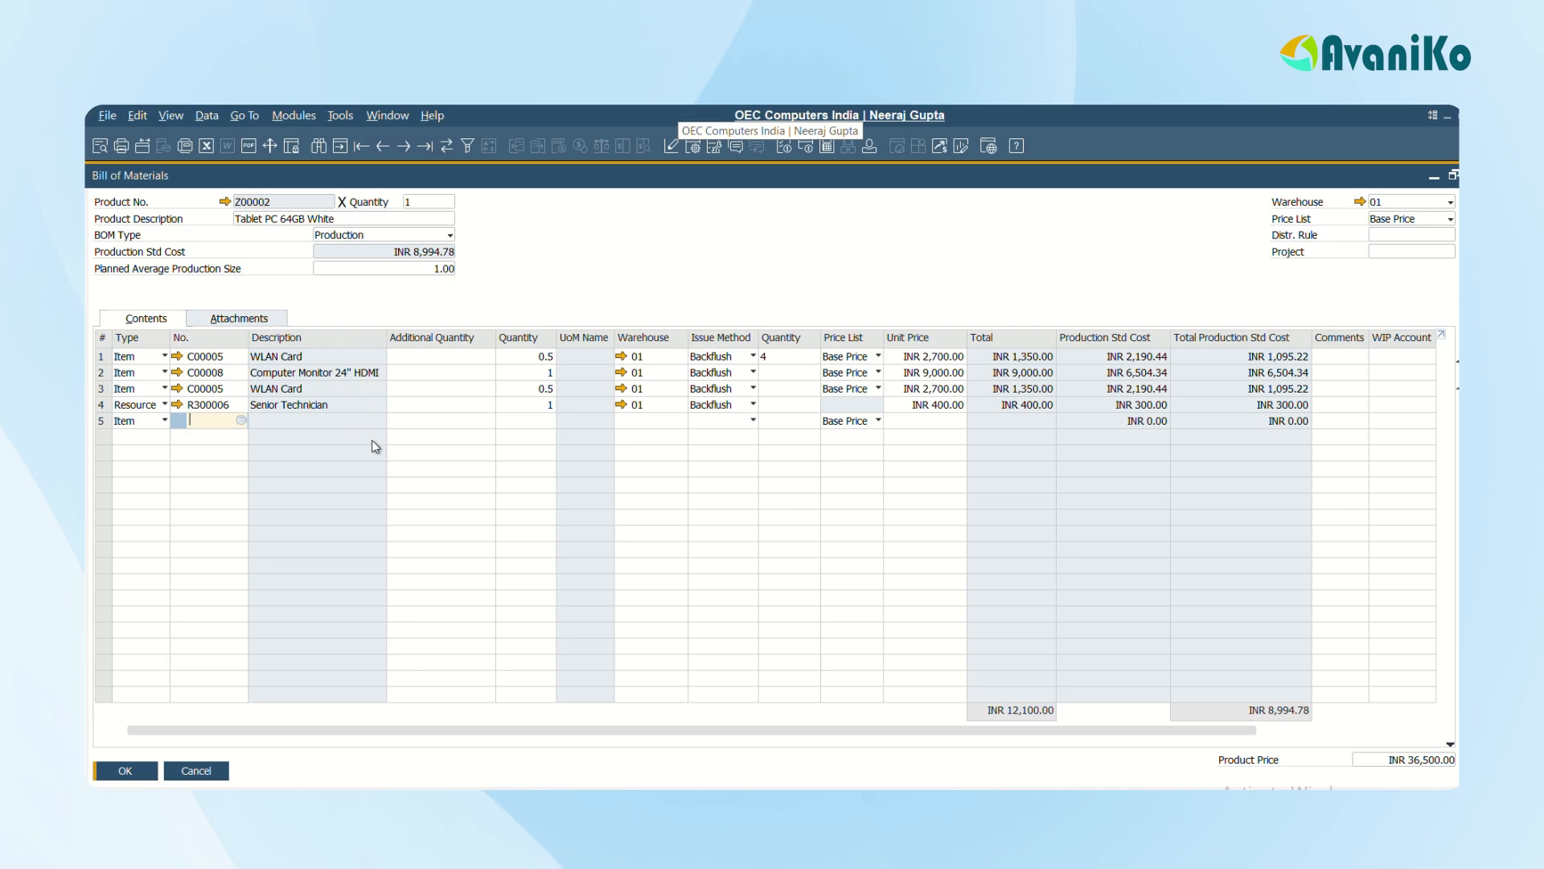
{"action": "key", "text": "ctrl+Left"}
{"action": "key", "text": "ctrl+Left"}
{"action": "key", "text": "ctrl+Left"}
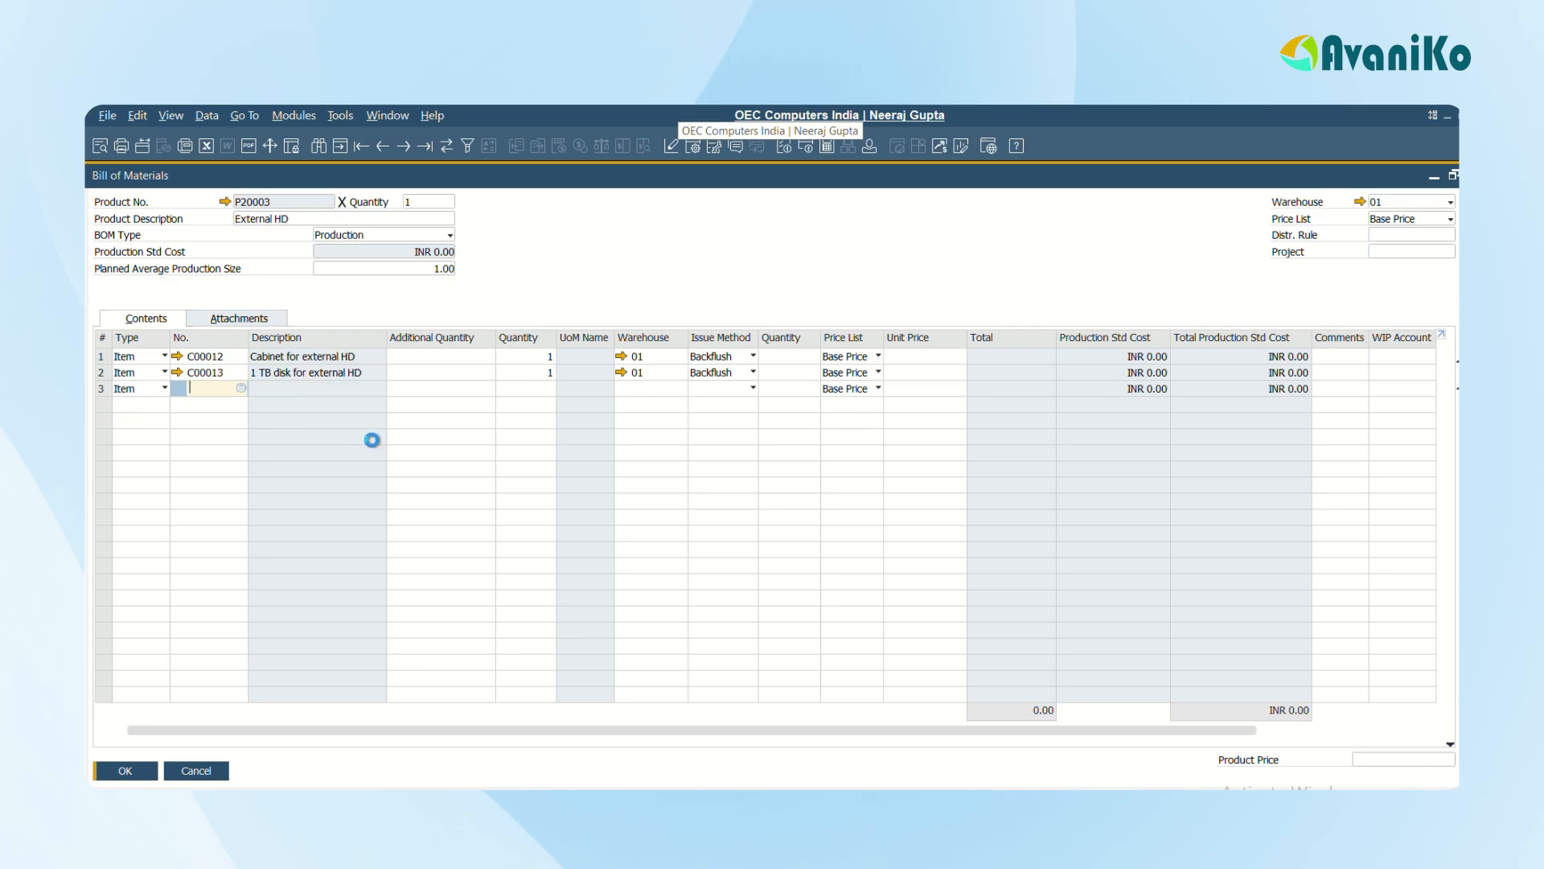
{"action": "key", "text": "ctrl+Left"}
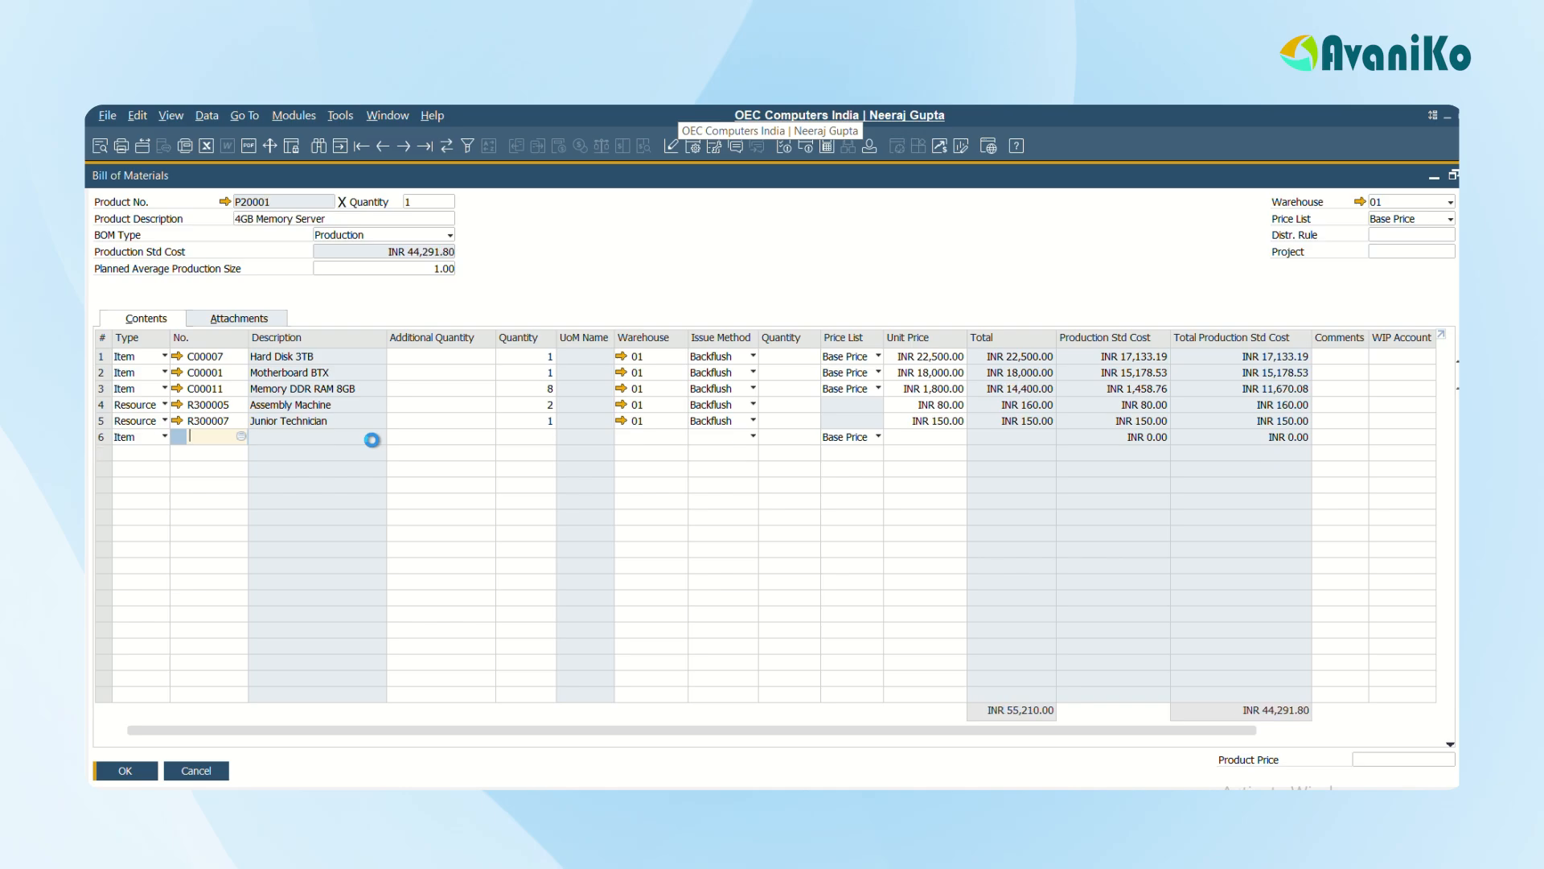
{"action": "key", "text": "ctrl+Left"}
{"action": "key", "text": "ctrl+Left"}
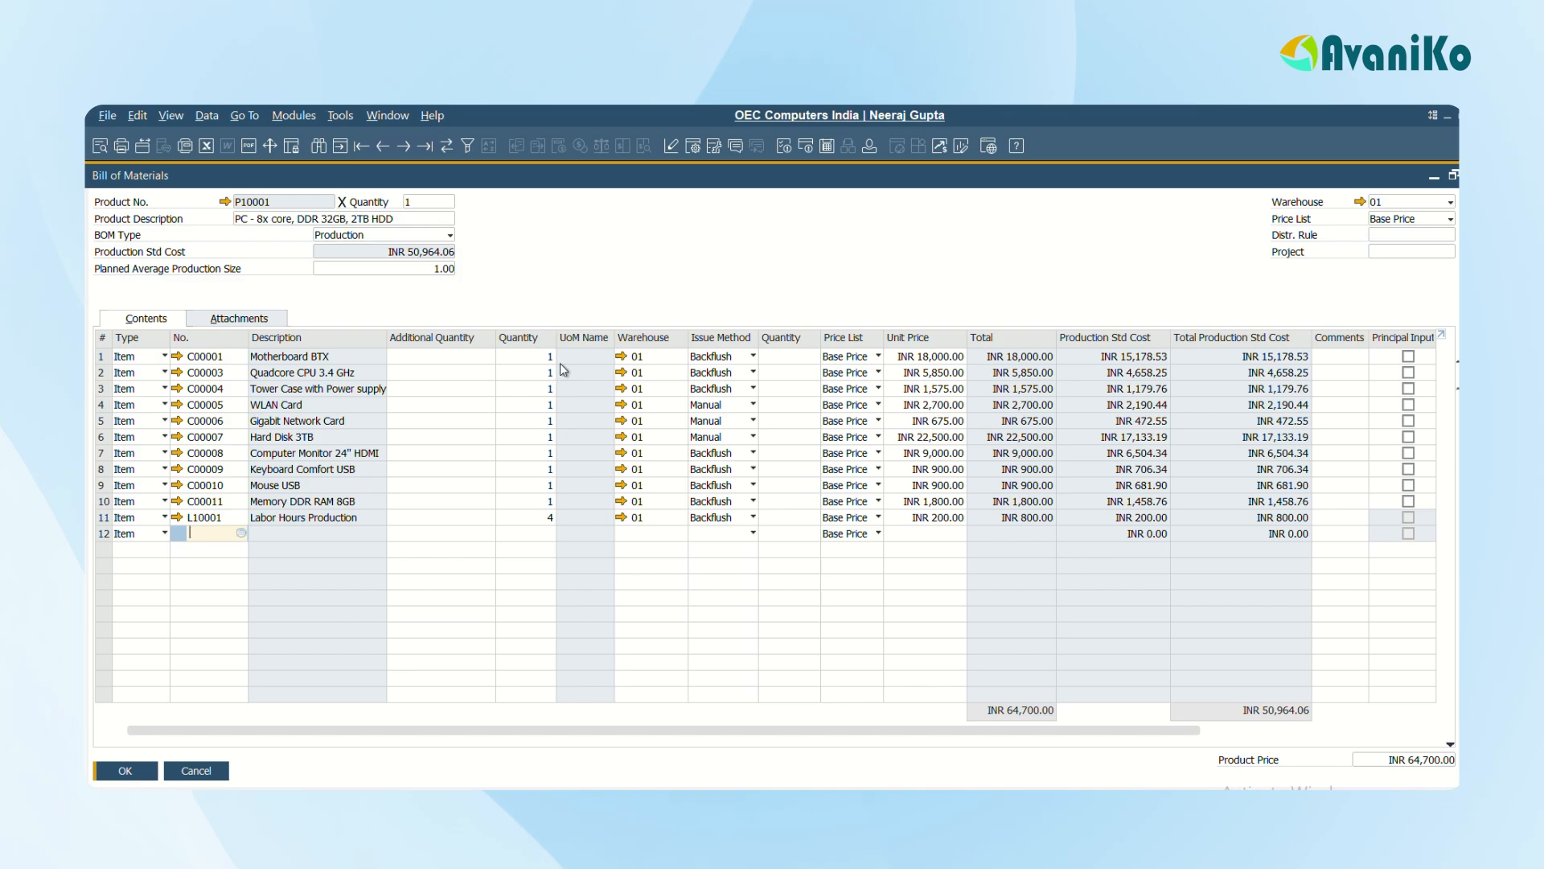
{"action": "key", "text": "Escape"}
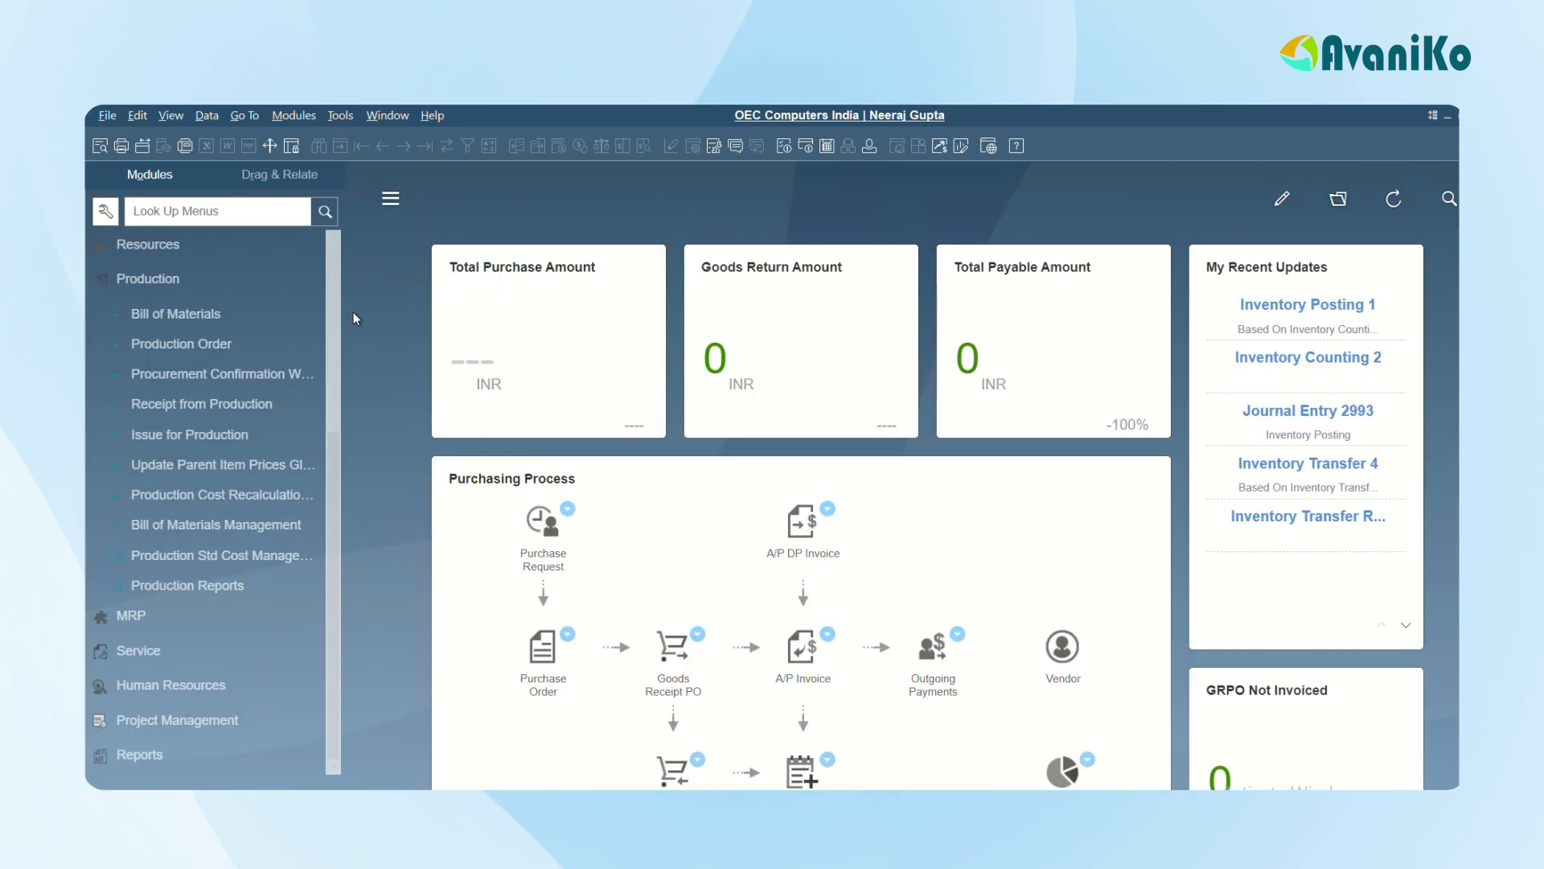
Start a new production order and choose product P10001 (PC - 8x core, DDR 32GB, 2TB HDD).
{"action": "left_click", "coordinate": [269, 346]}
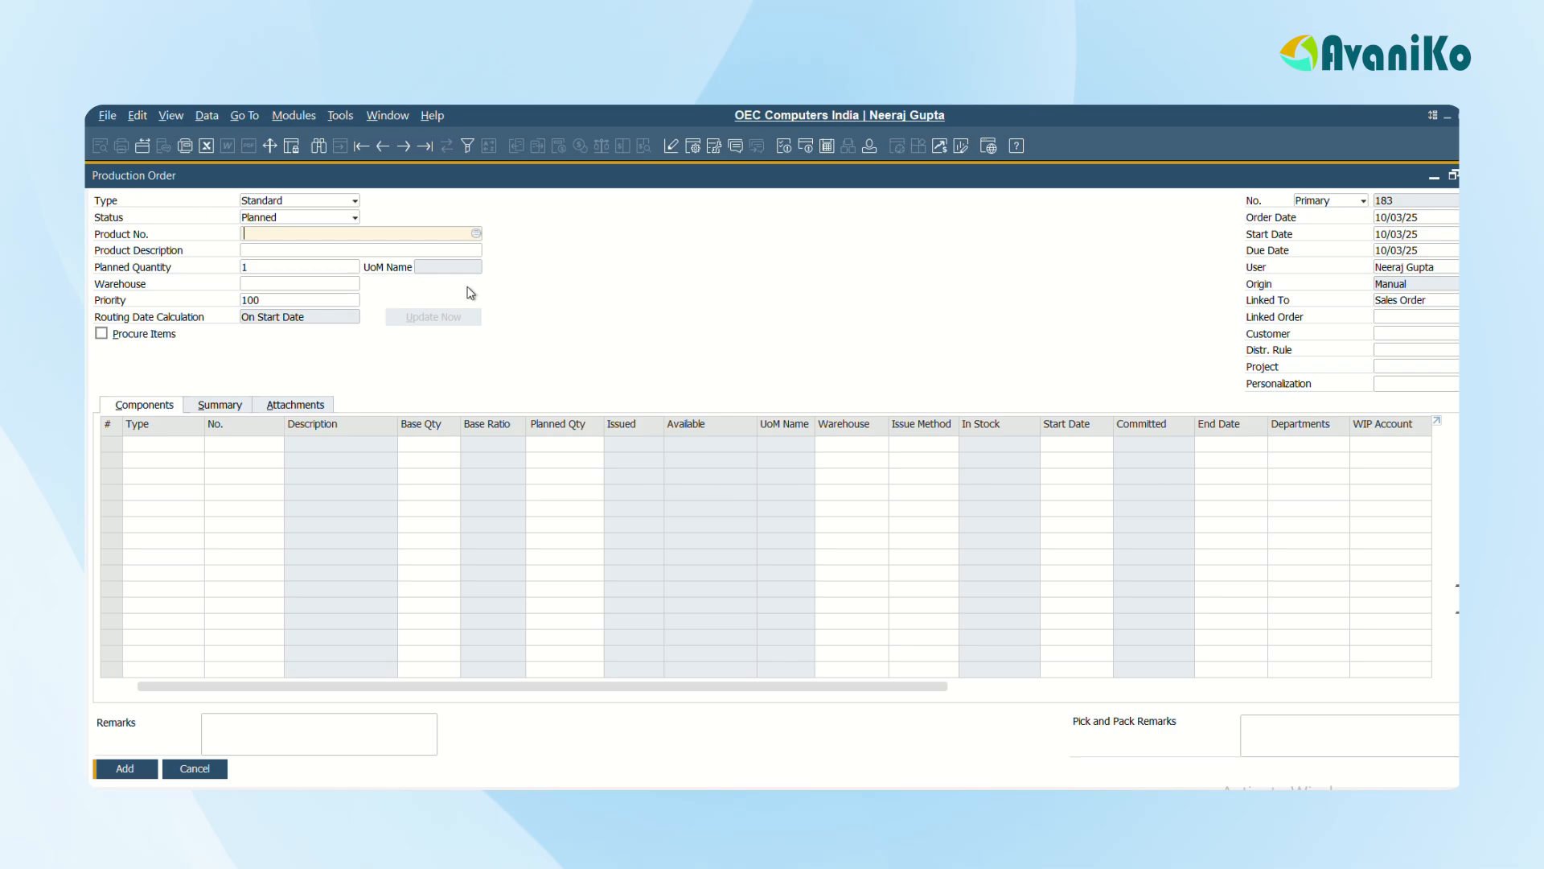
{"action": "key", "text": "Tab"}
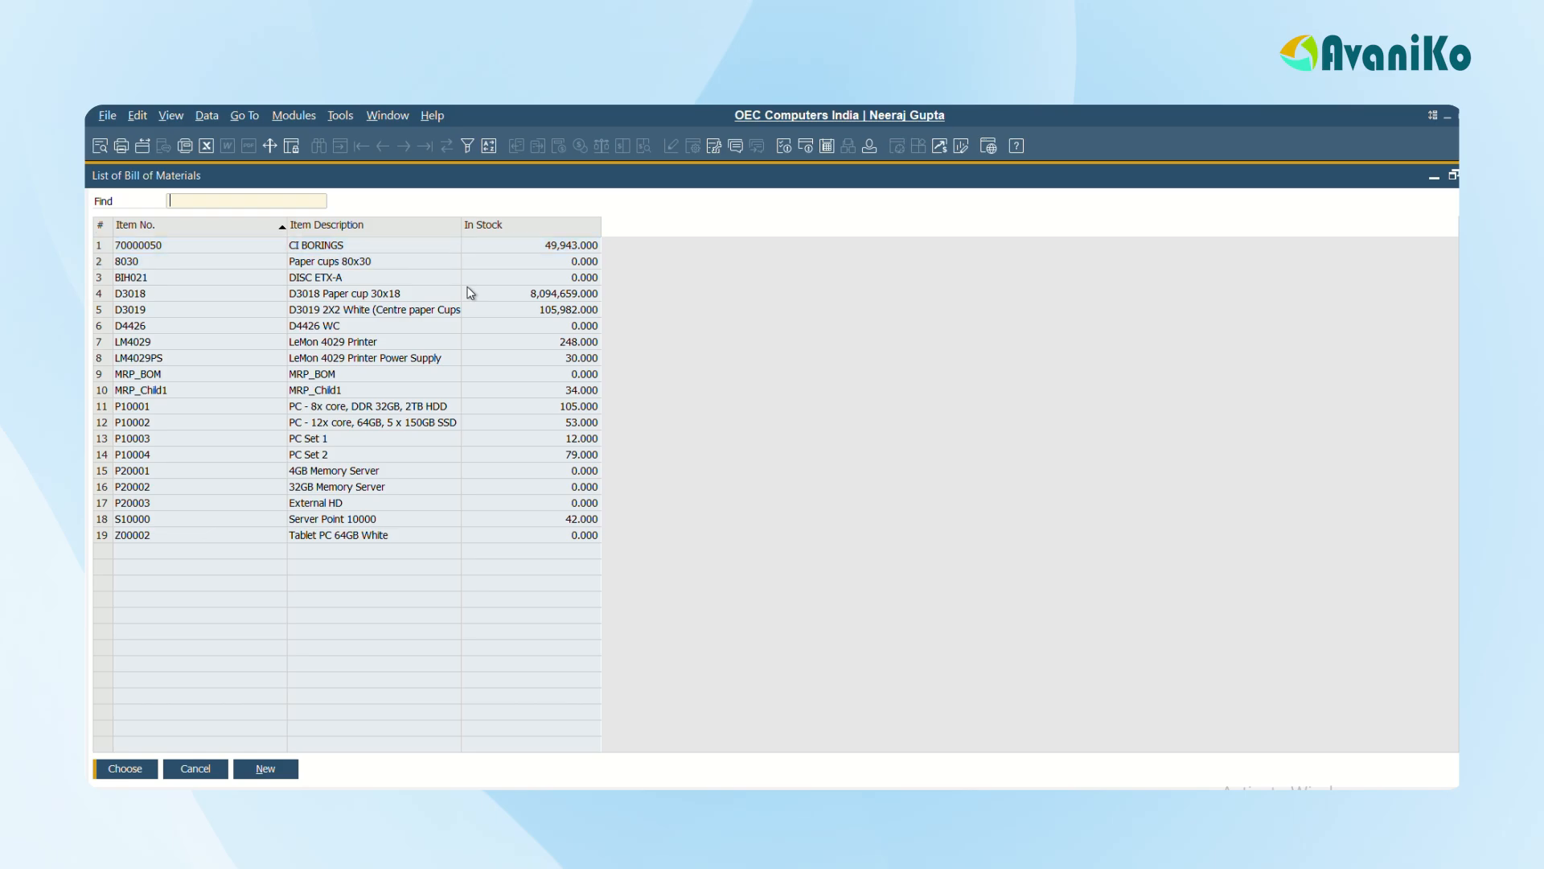
{"action": "type", "text": "p"}
{"action": "key", "text": "Return"}
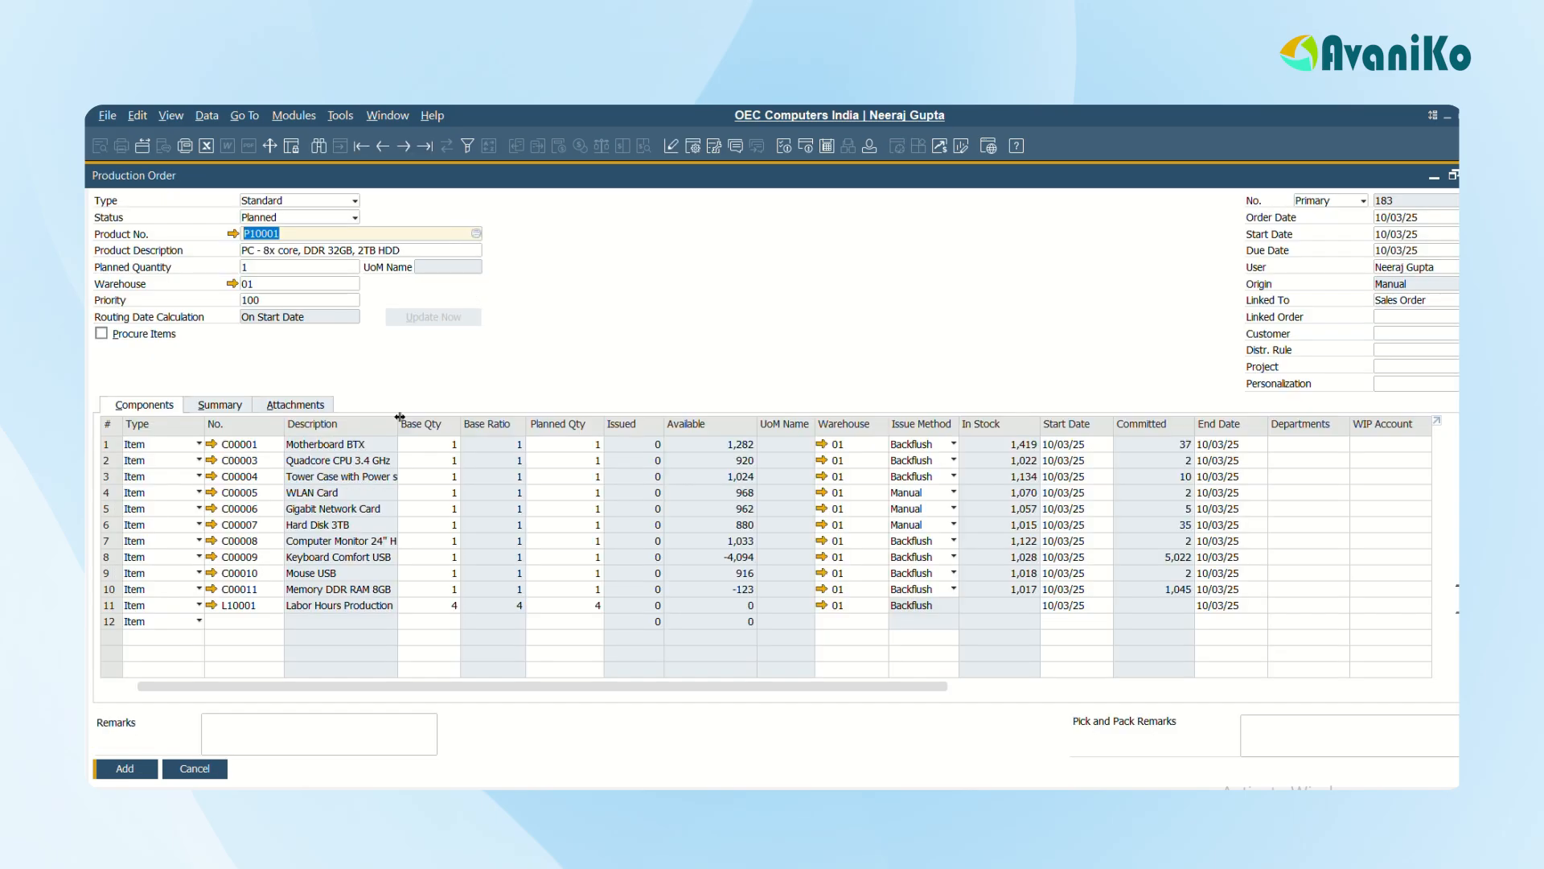
Set the planned quantity to 10 and add the production order with status Planned.
{"action": "left_click", "coordinate": [260, 262]}
{"action": "type", "text": "0"}
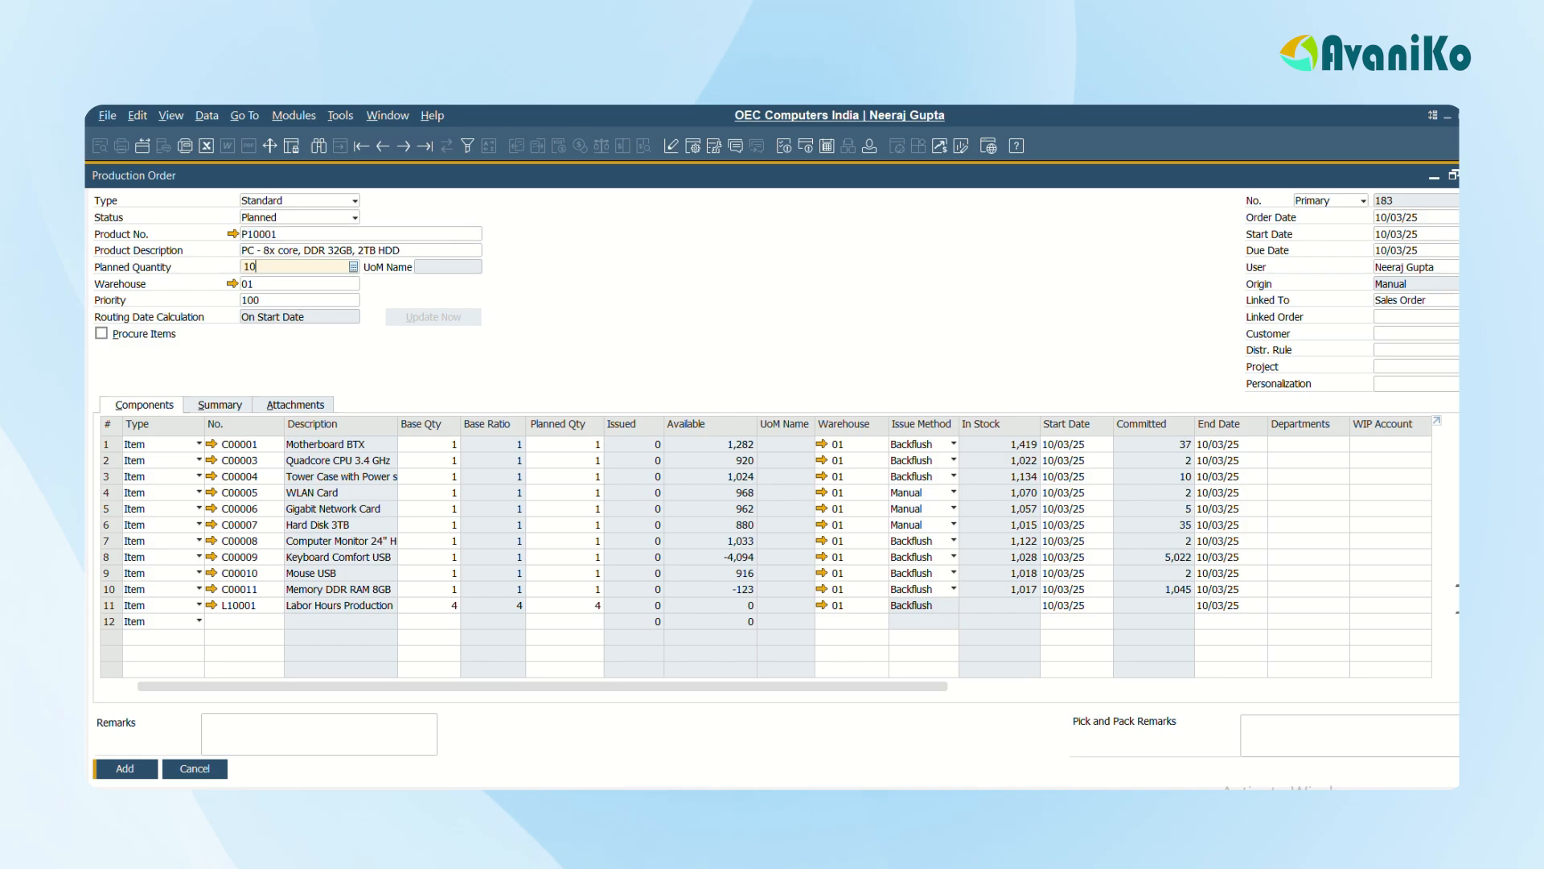
{"action": "key", "text": "Tab"}
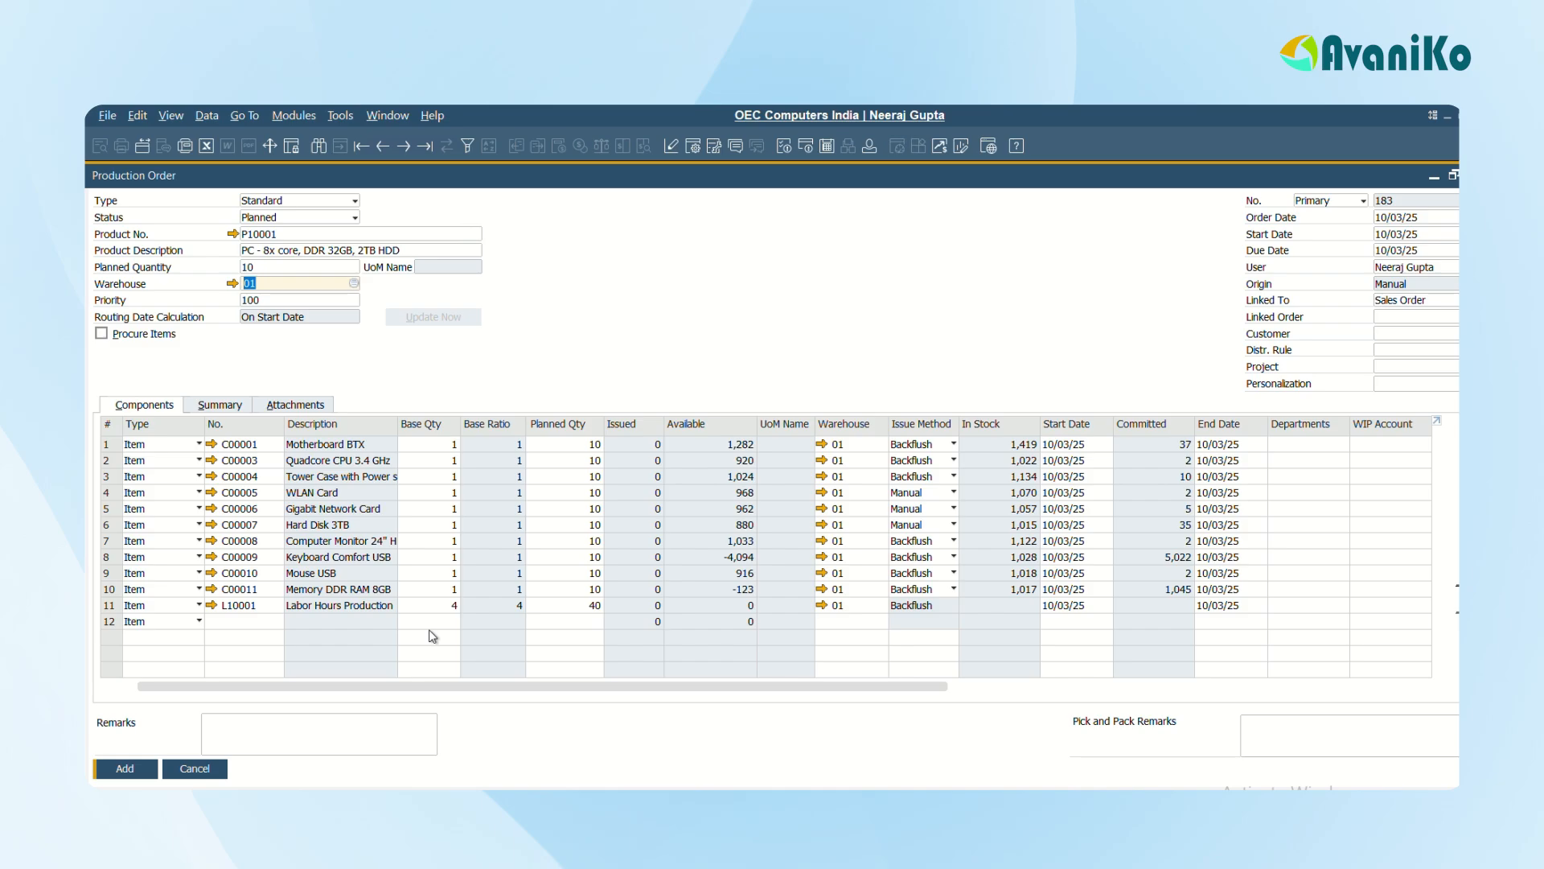
{"action": "left_click", "coordinate": [286, 217]}
{"action": "left_click", "coordinate": [571, 256]}
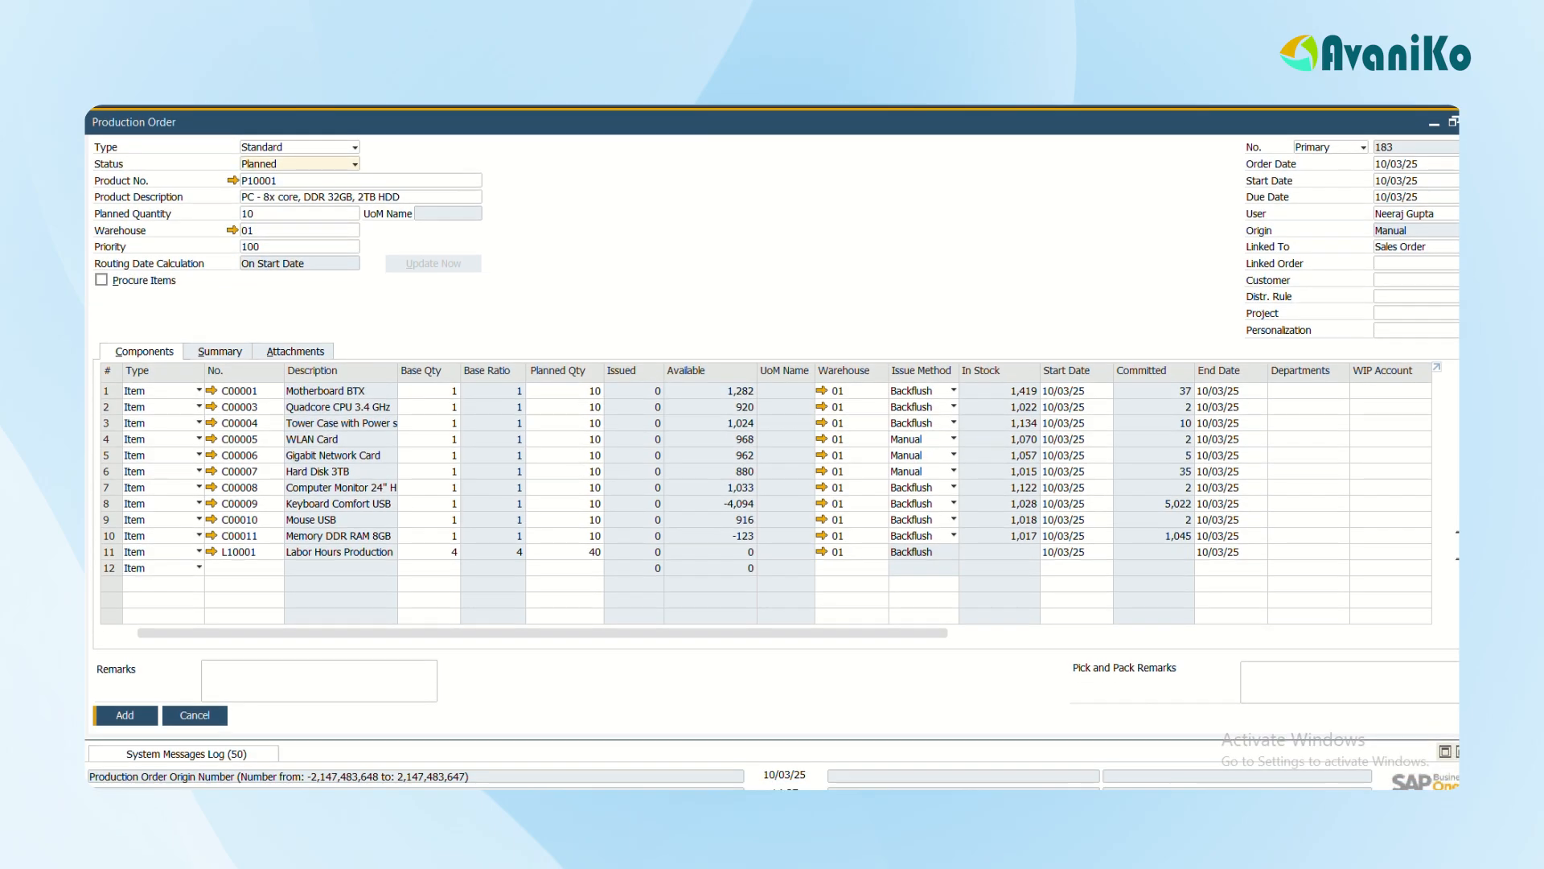
{"action": "left_click", "coordinate": [119, 715]}
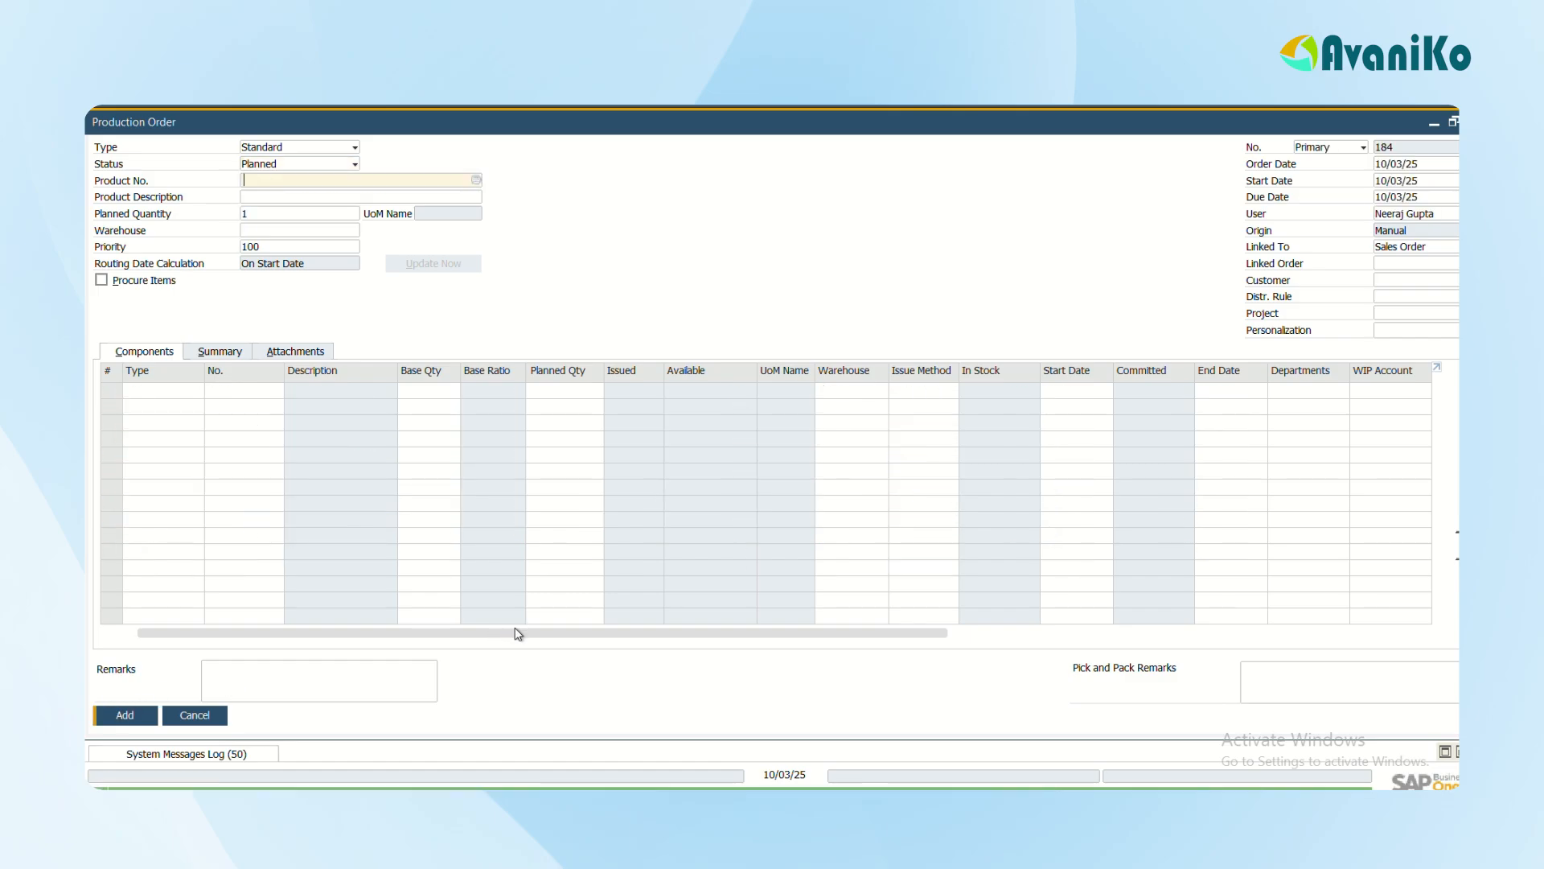
Reopen the production order just added for P10001, change its status to Released, and save the update.
{"action": "key", "text": "ctrl+Left"}
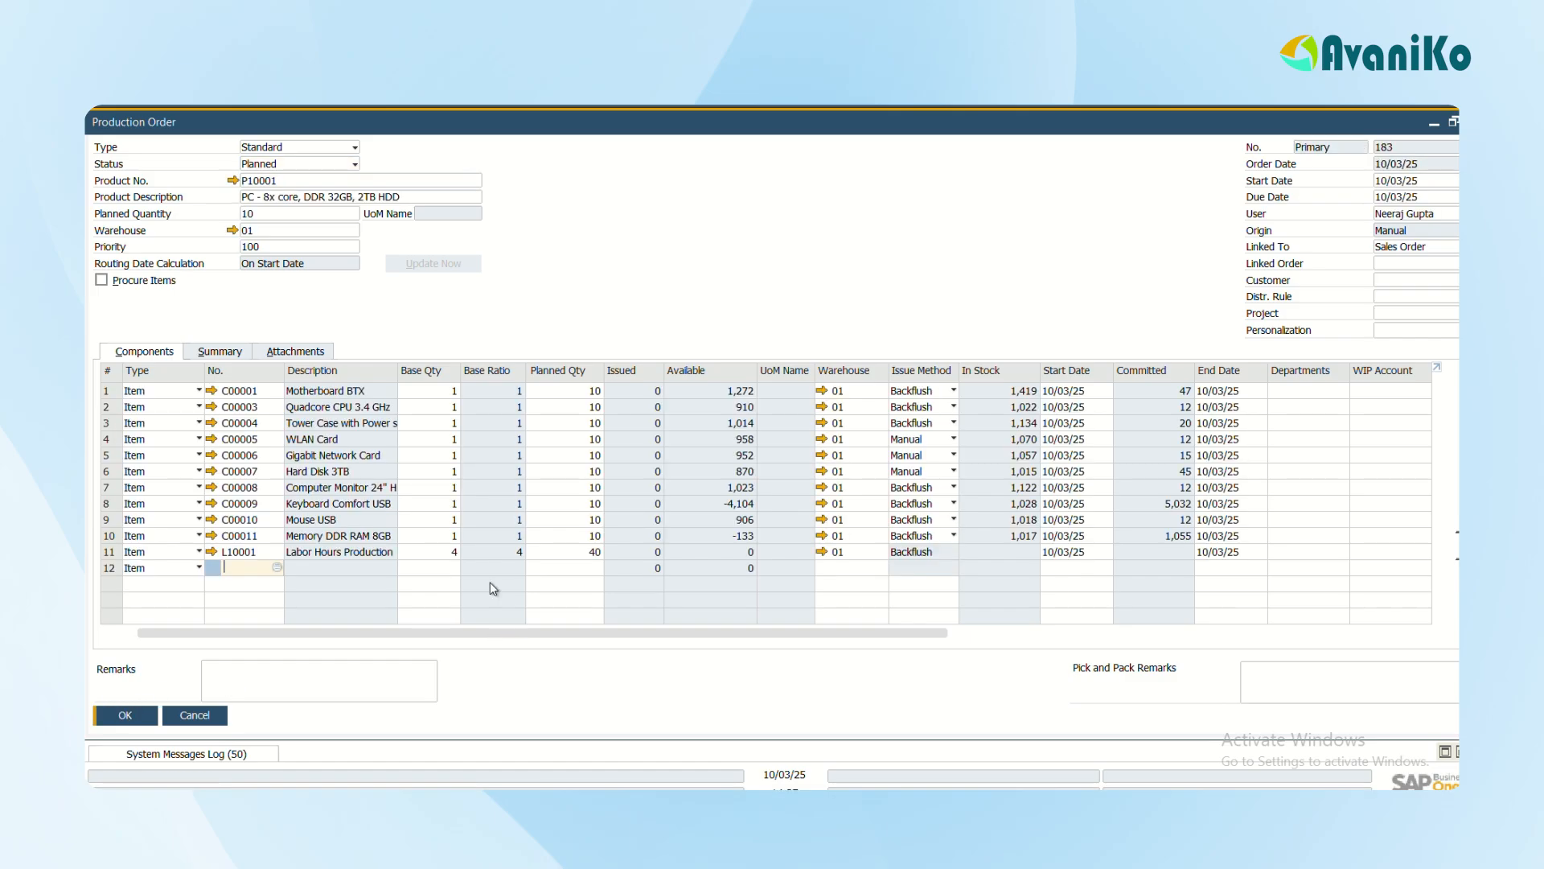
{"action": "left_click", "coordinate": [297, 167]}
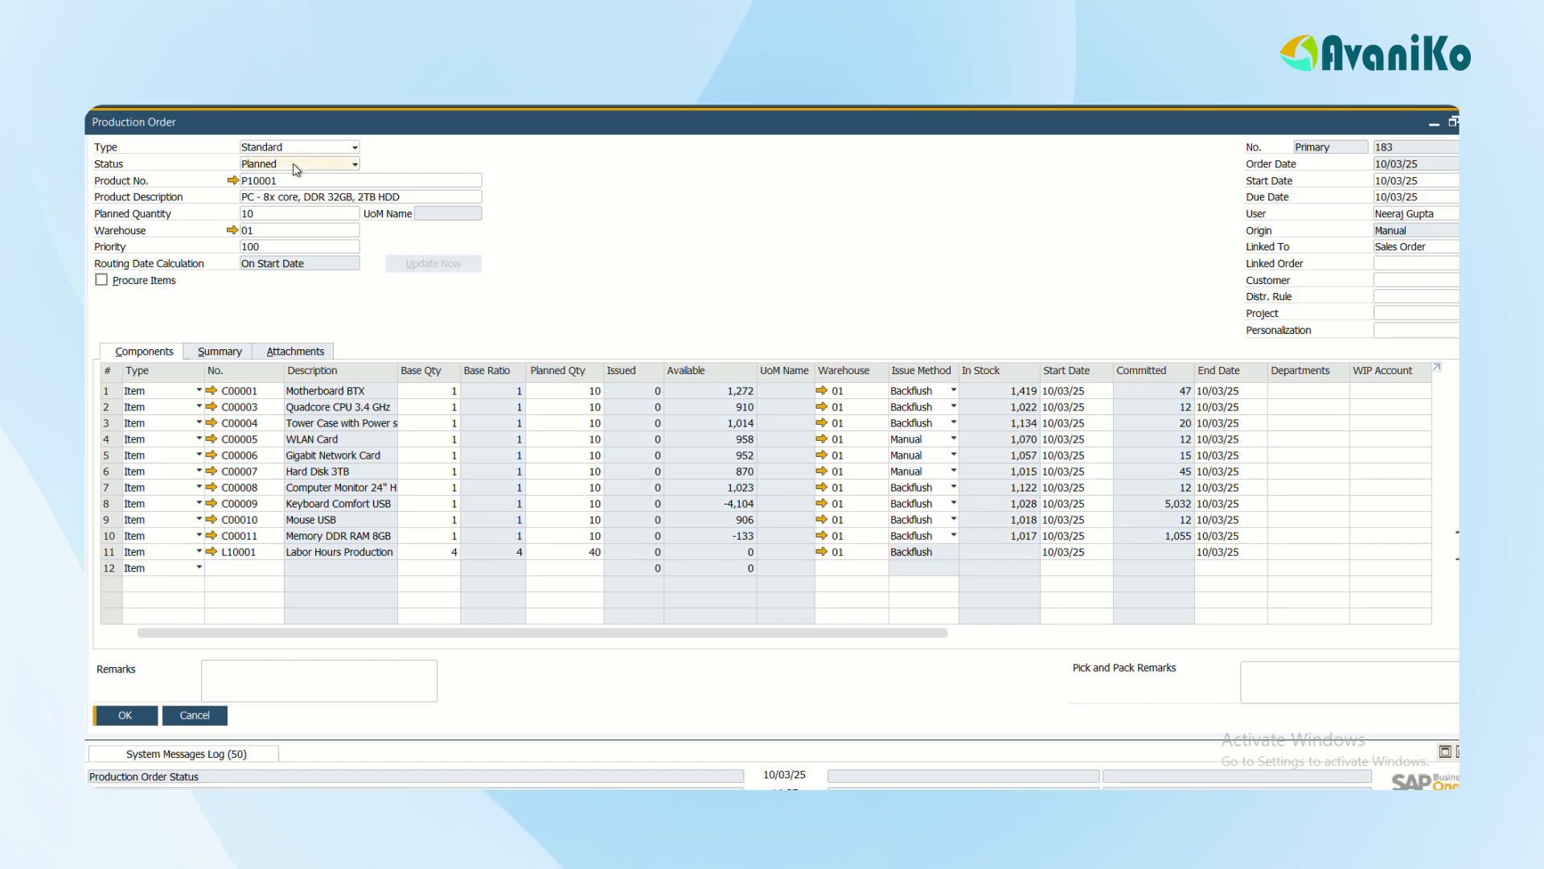
{"action": "right_click", "coordinate": [704, 260]}
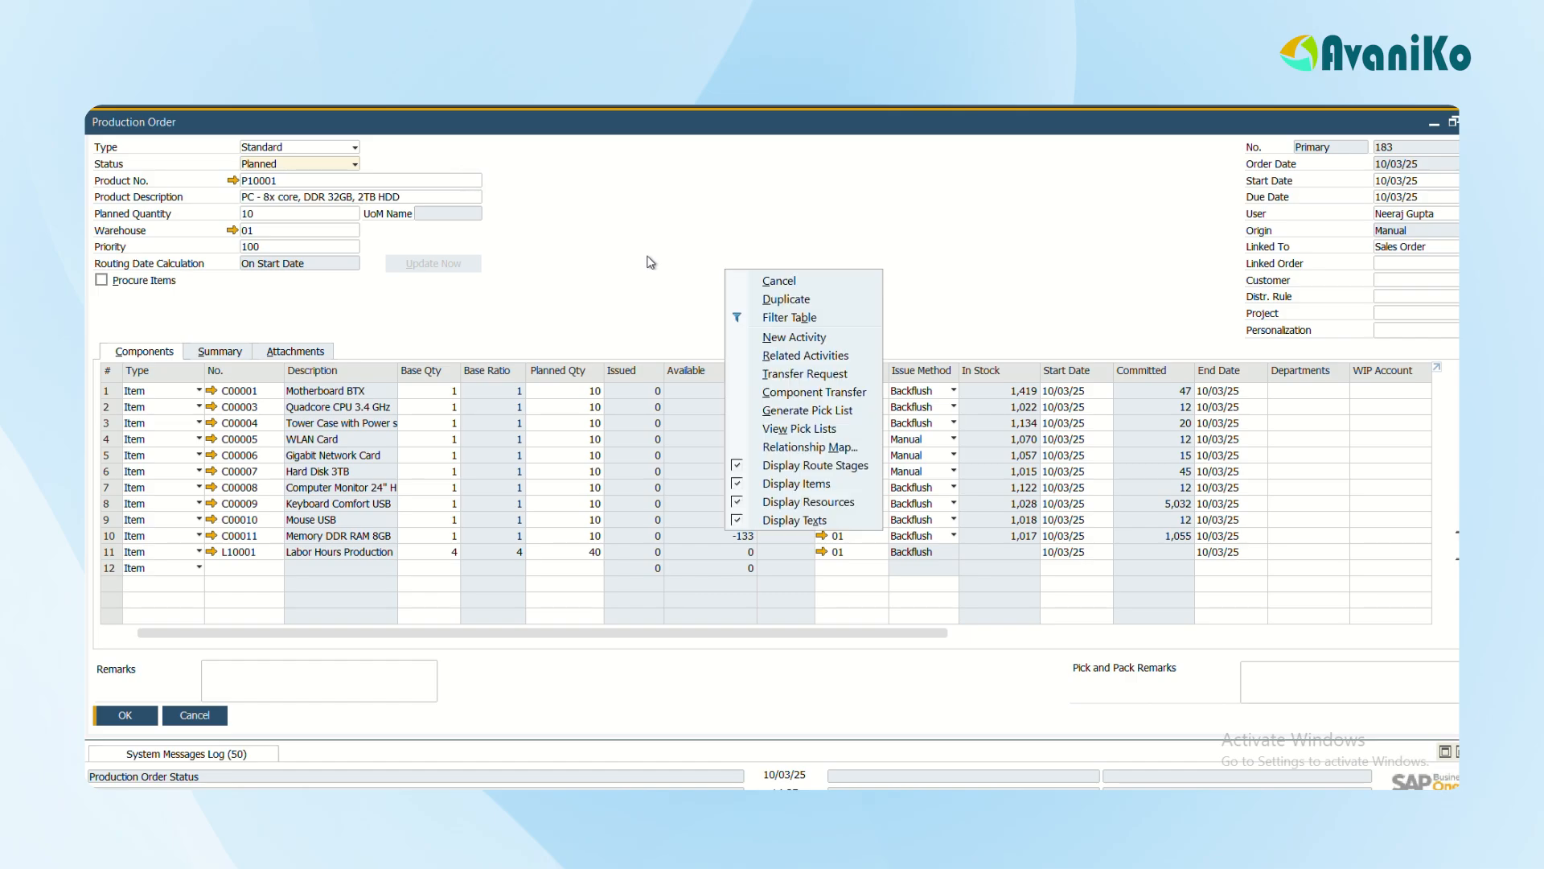
{"action": "left_click", "coordinate": [525, 216]}
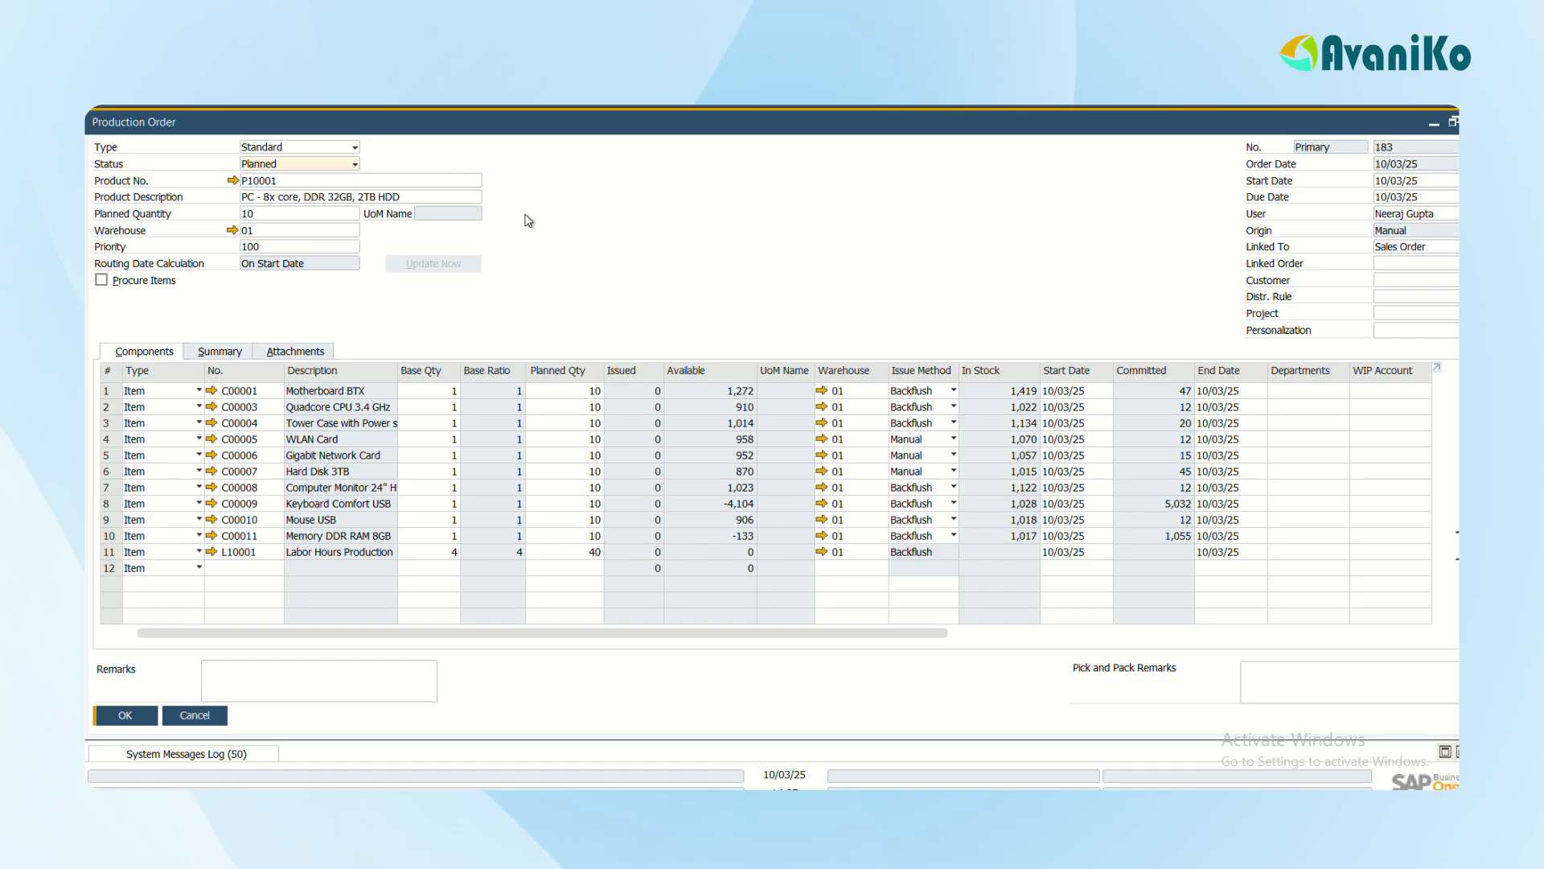
{"action": "left_click", "coordinate": [271, 166]}
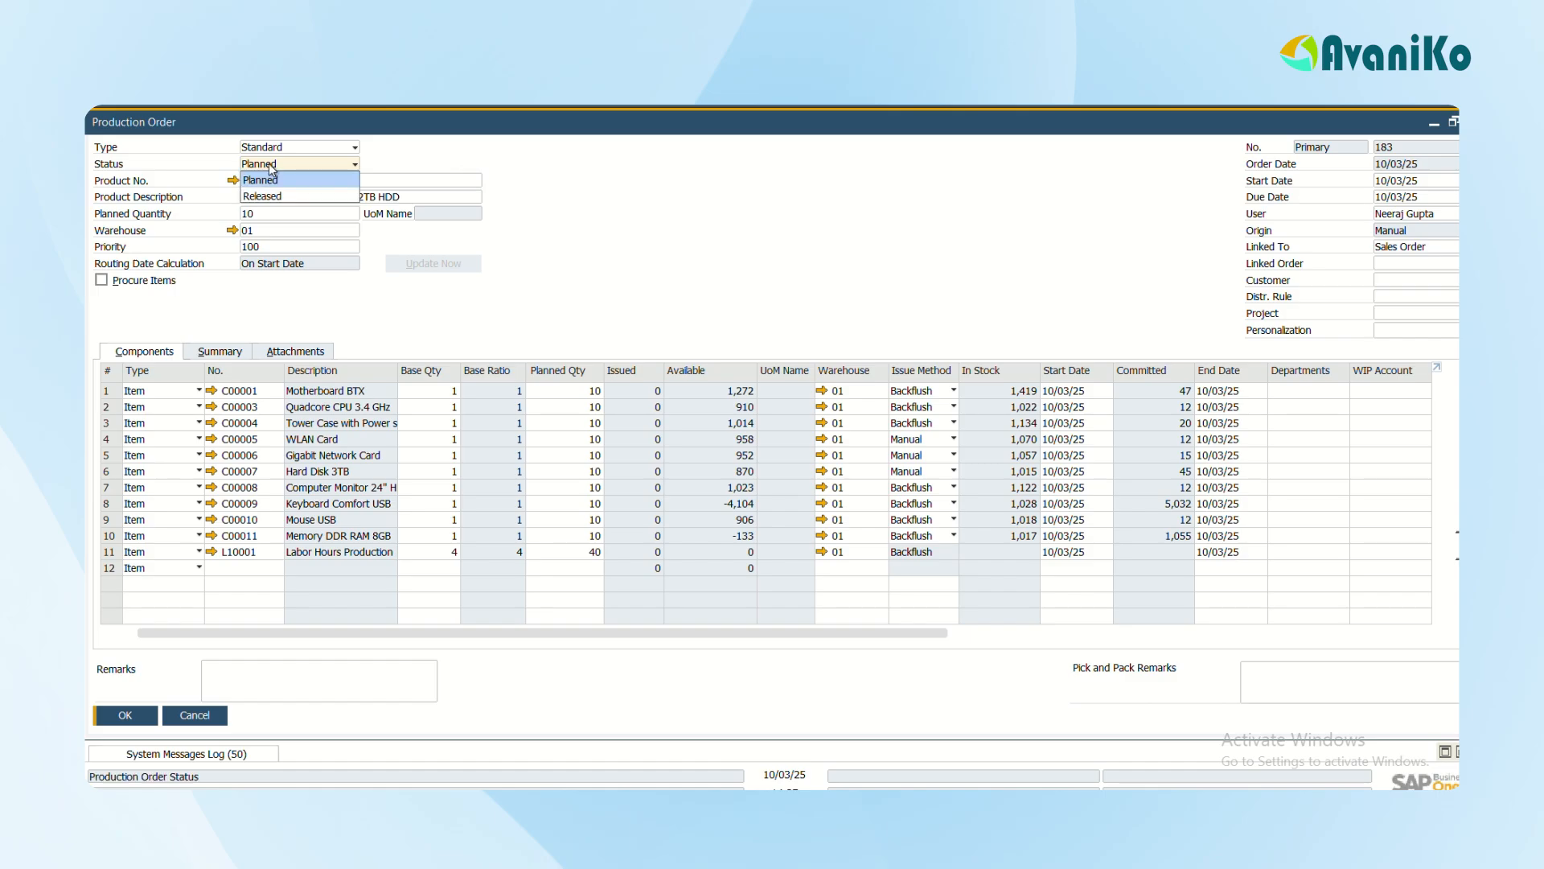
{"action": "left_click", "coordinate": [263, 196]}
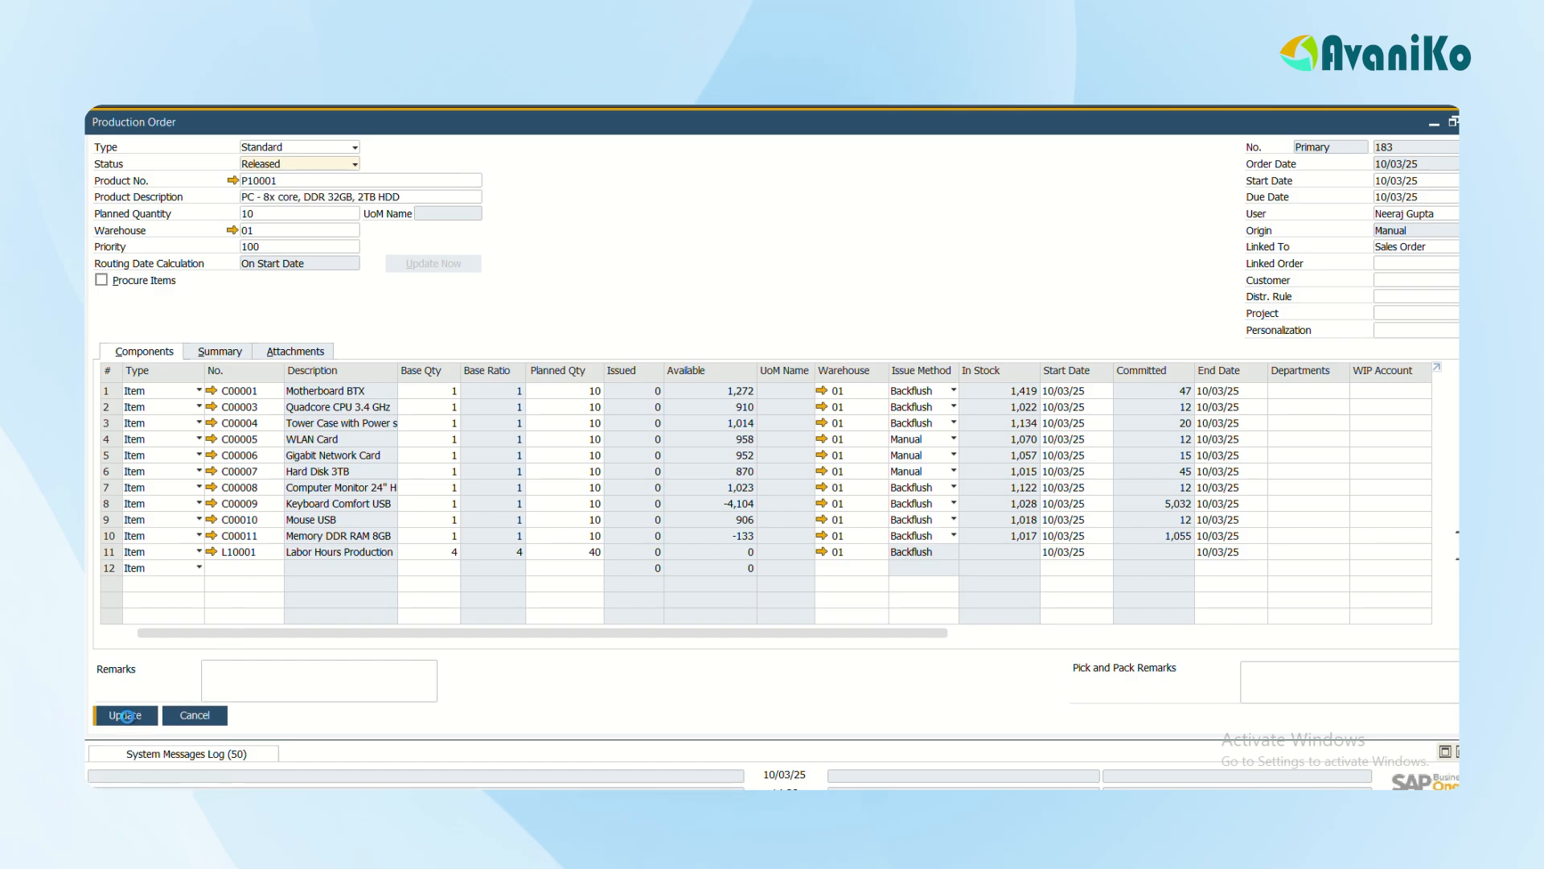
{"action": "left_click", "coordinate": [126, 716]}
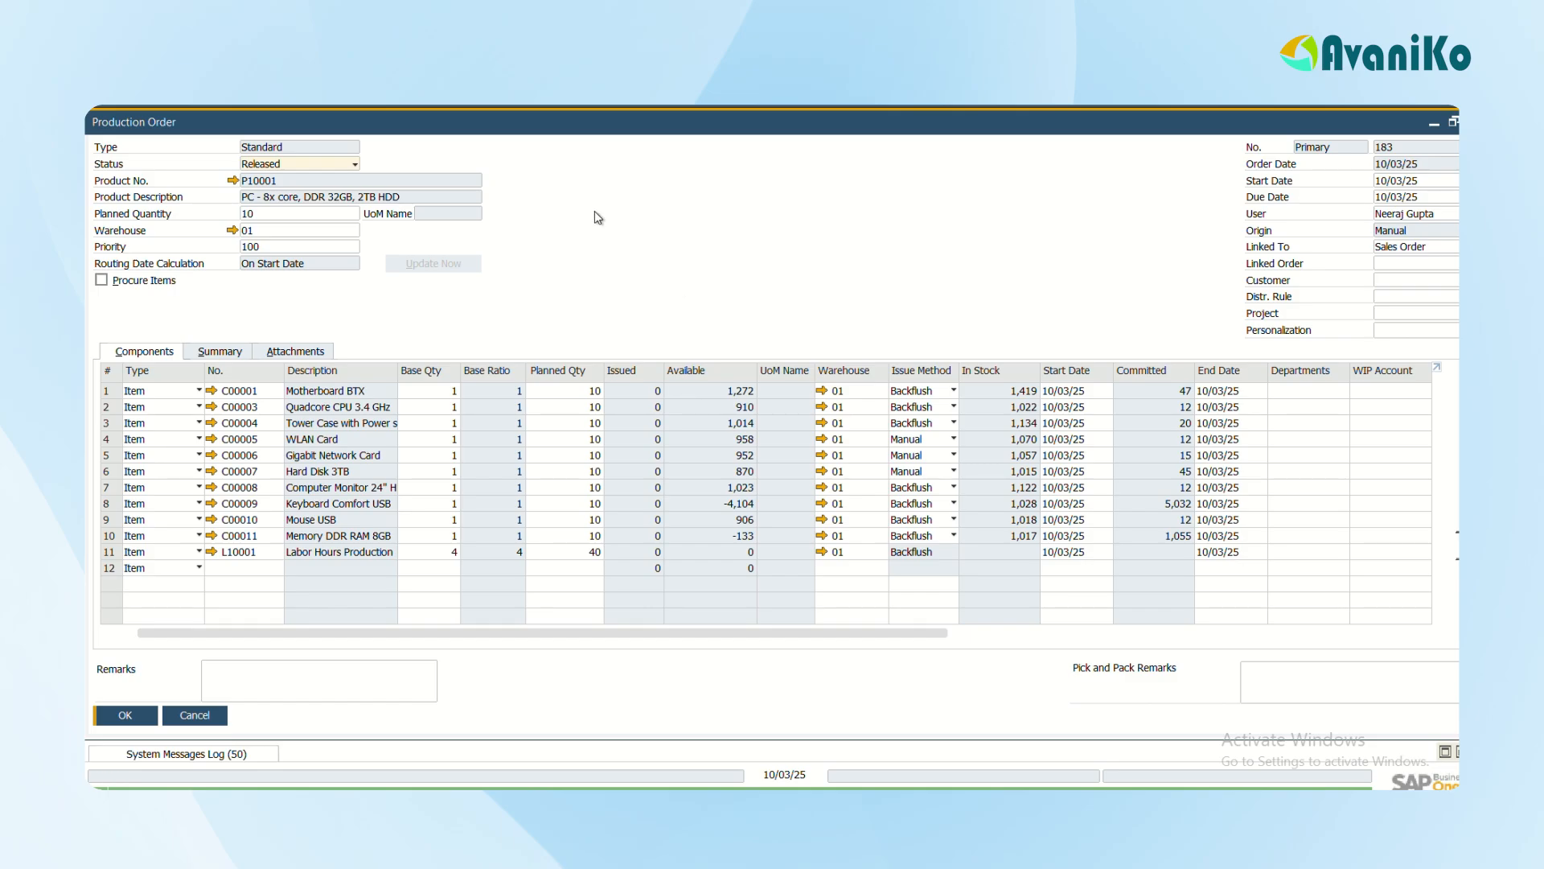
Issue components for the released production order, based on the quantity of parent items at 10.000.
{"action": "right_click", "coordinate": [632, 238]}
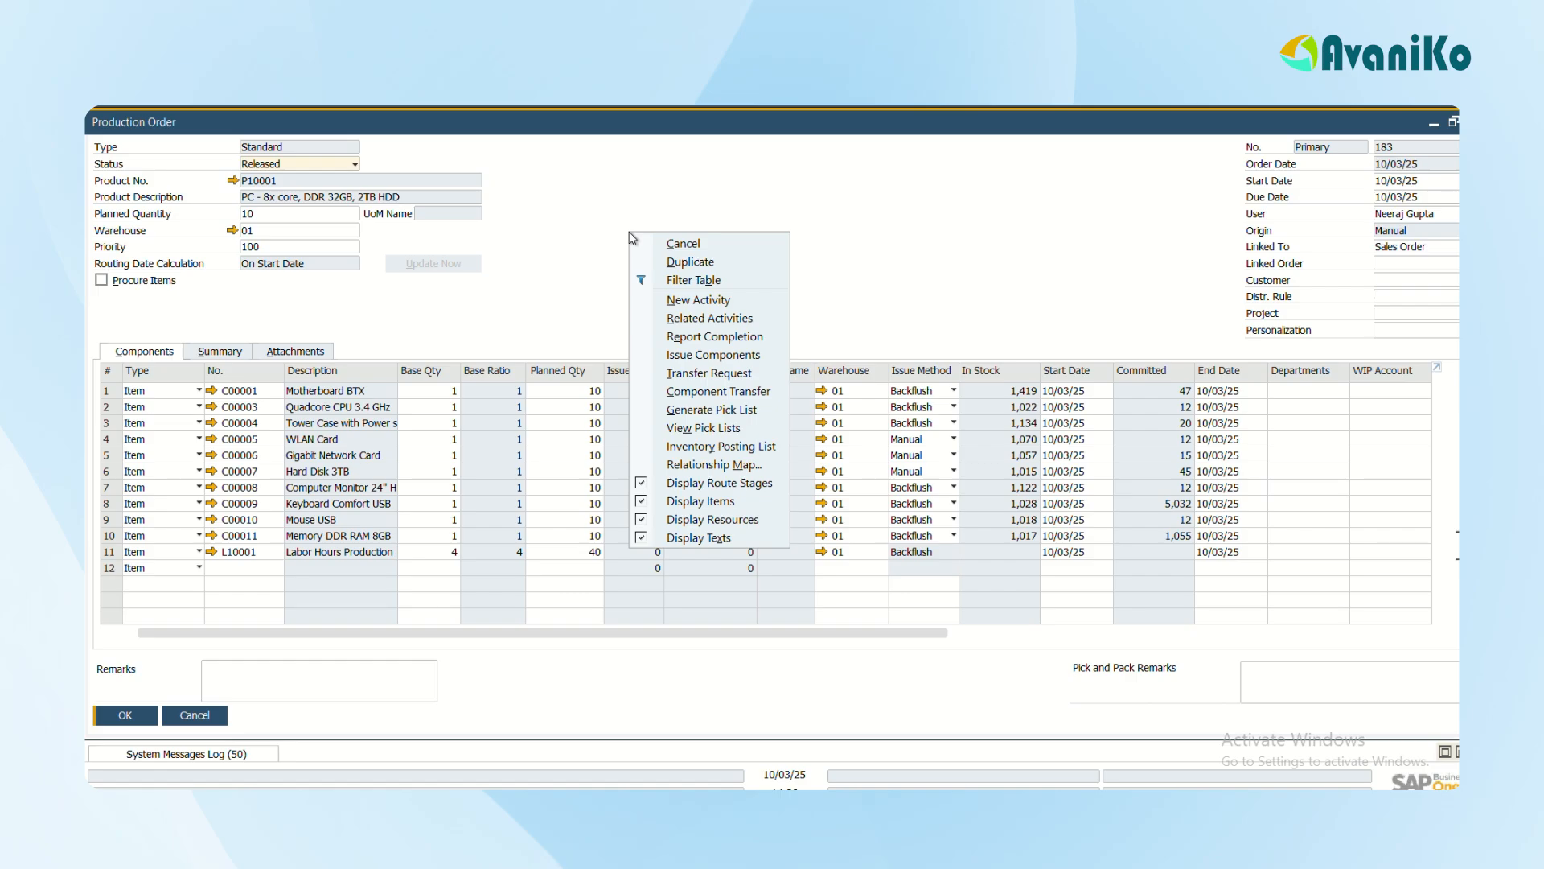
{"action": "left_click", "coordinate": [706, 355]}
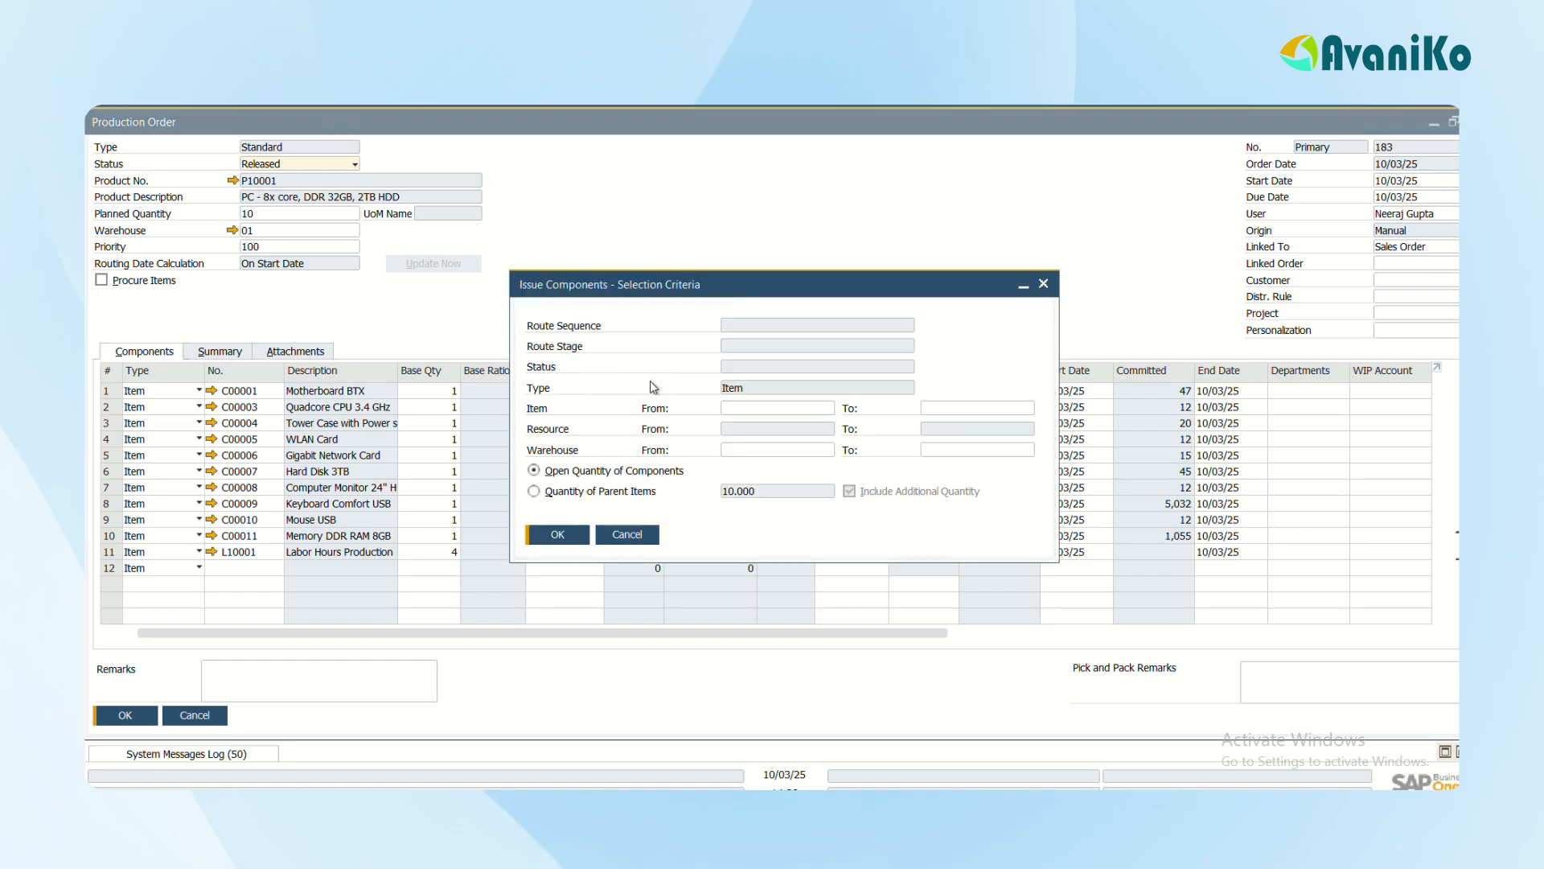
{"action": "left_click", "coordinate": [586, 492]}
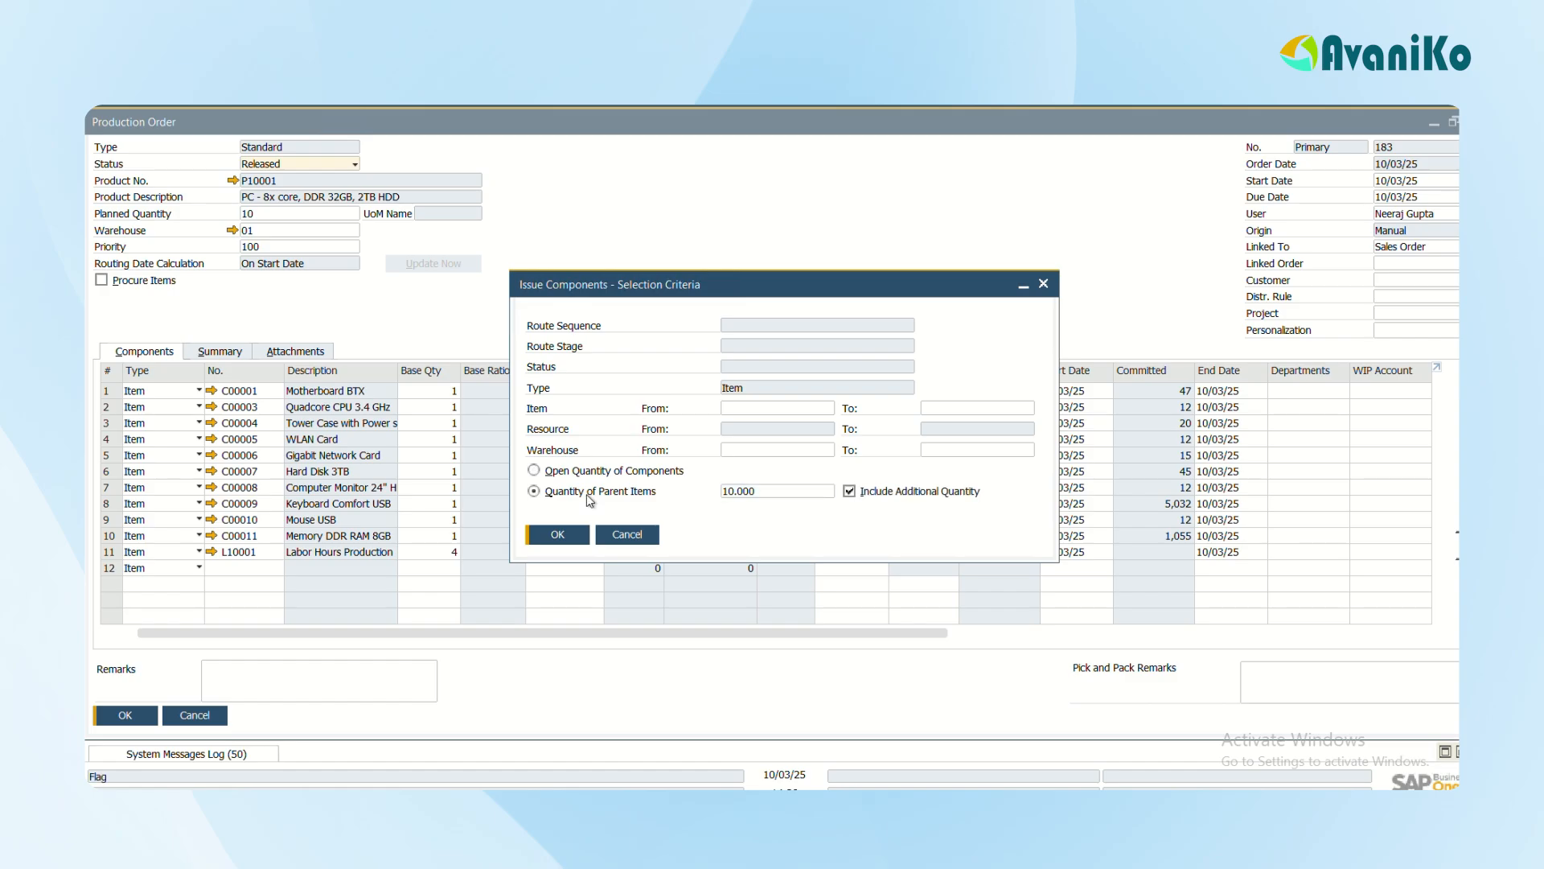
{"action": "left_click", "coordinate": [561, 537]}
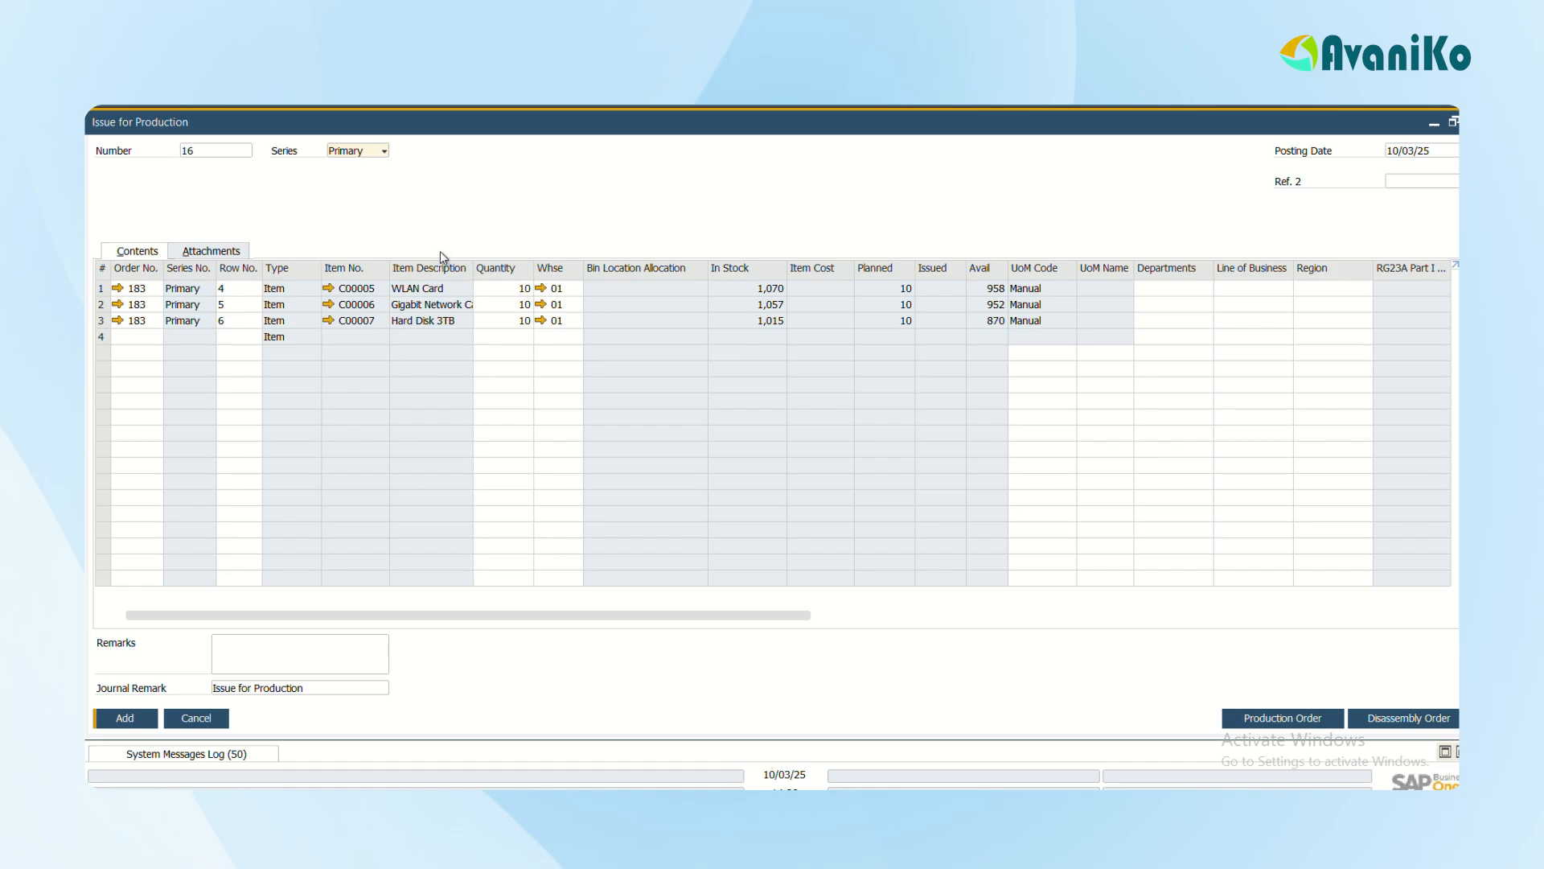
Preview the journal entry for the component issue, check its debit and credit accounts, and close the preview.
{"action": "right_click", "coordinate": [493, 202]}
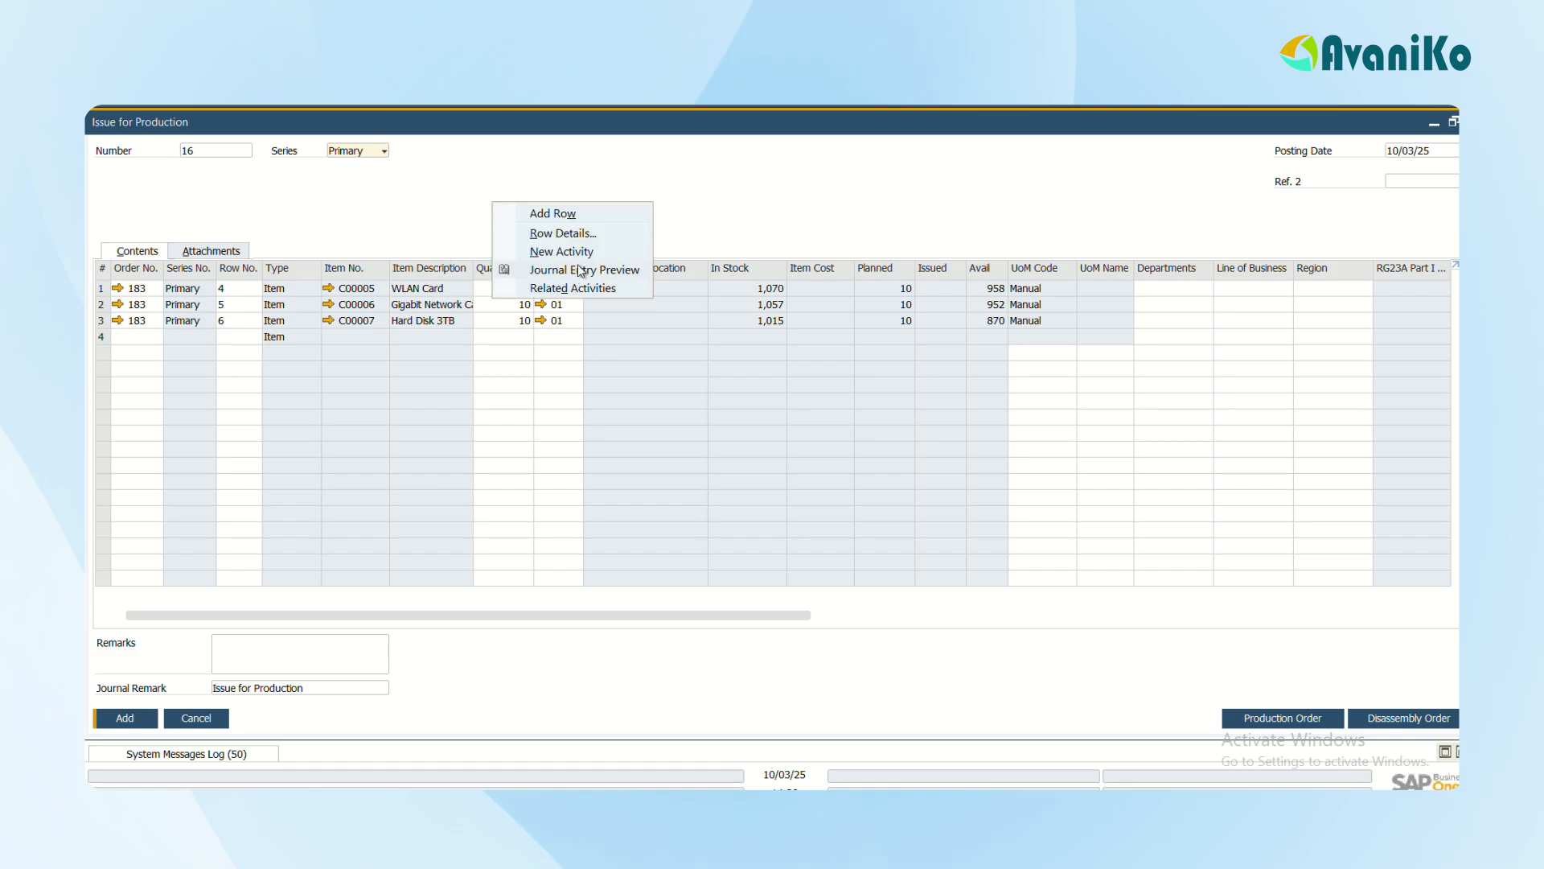
{"action": "left_click", "coordinate": [578, 268]}
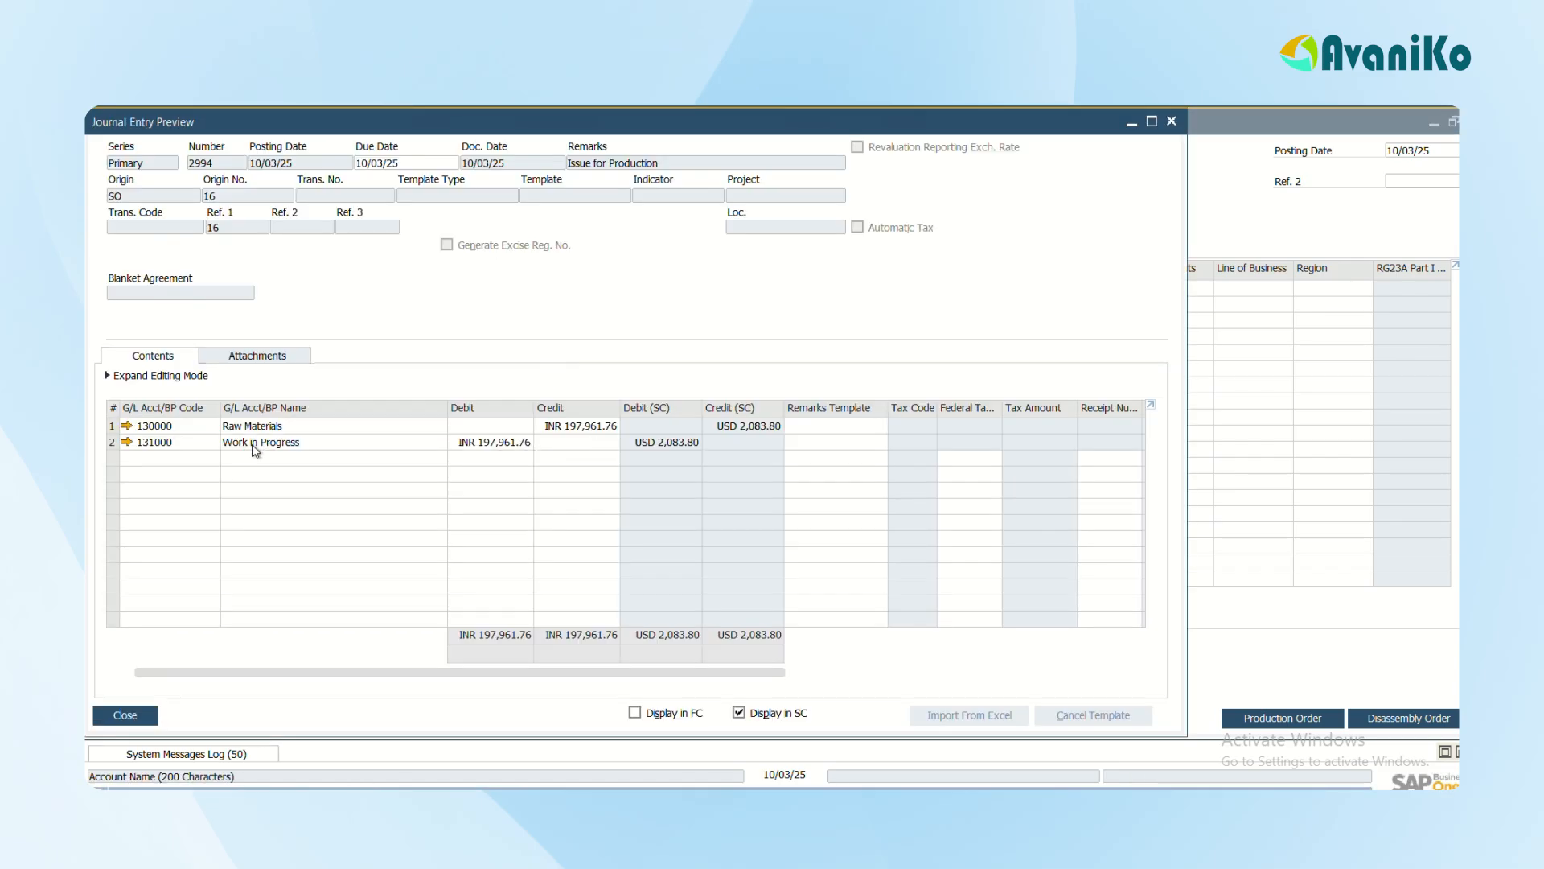
{"action": "key", "text": "Escape"}
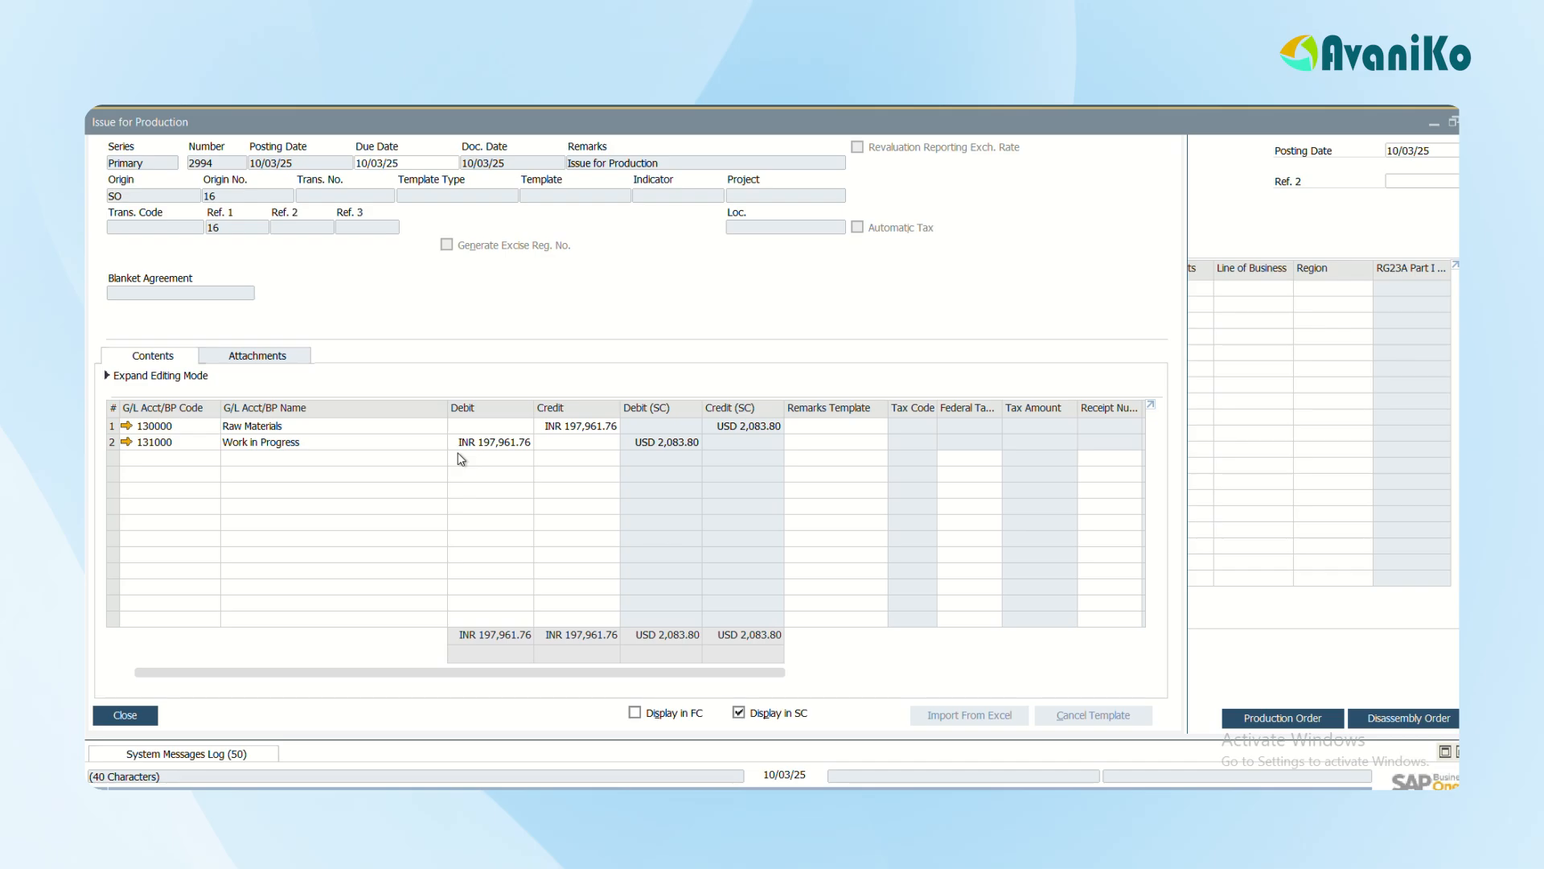
Add the Issue for Production document and return to the production order.
{"action": "left_click", "coordinate": [126, 718]}
{"action": "key", "text": "Return"}
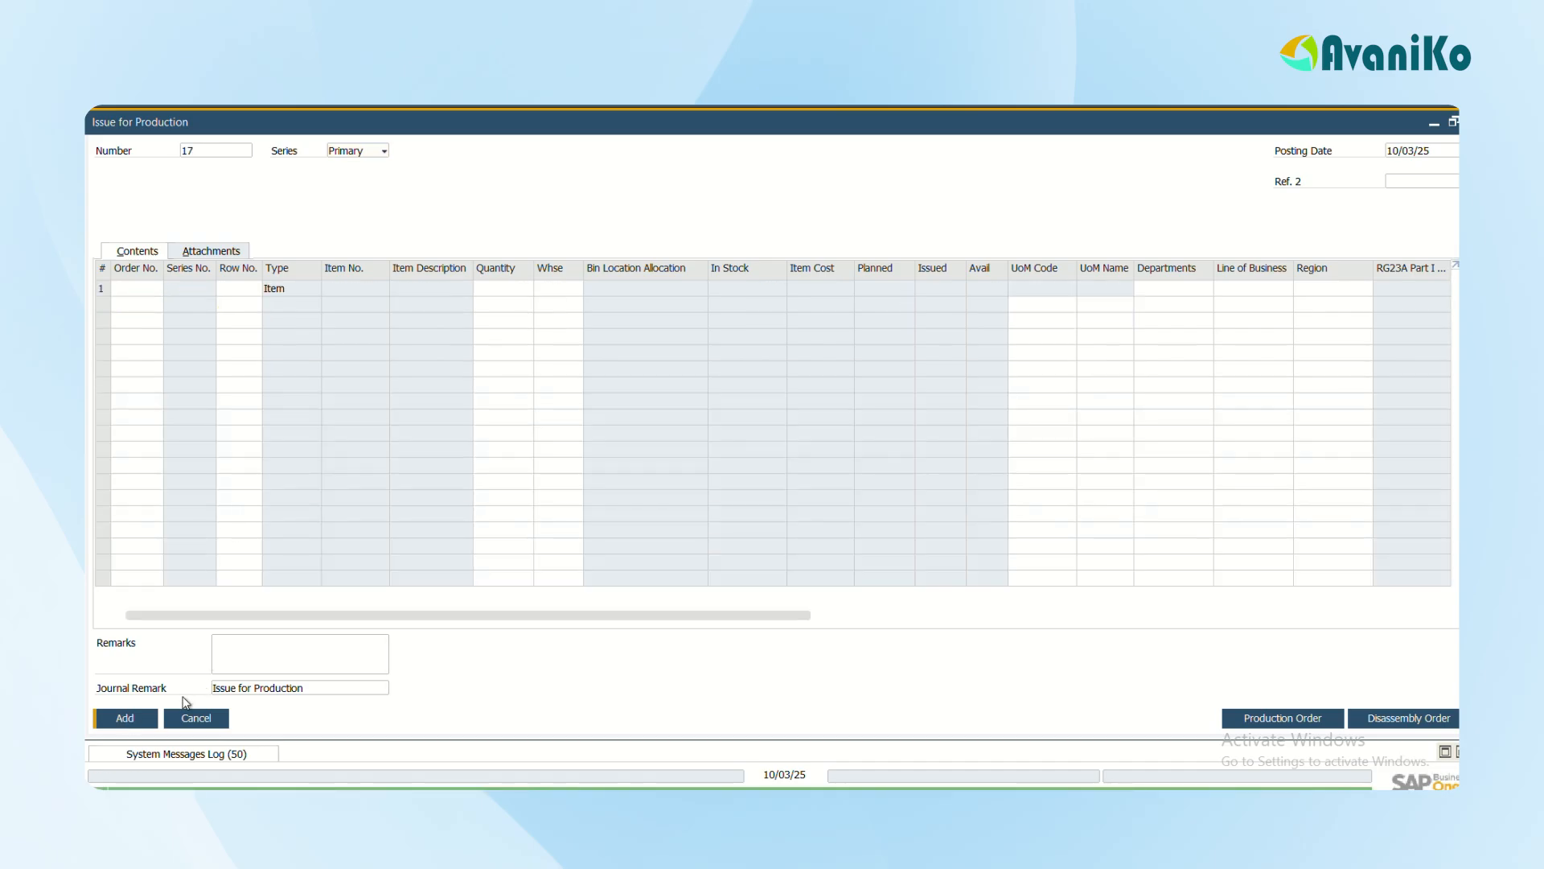
{"action": "left_click", "coordinate": [197, 720]}
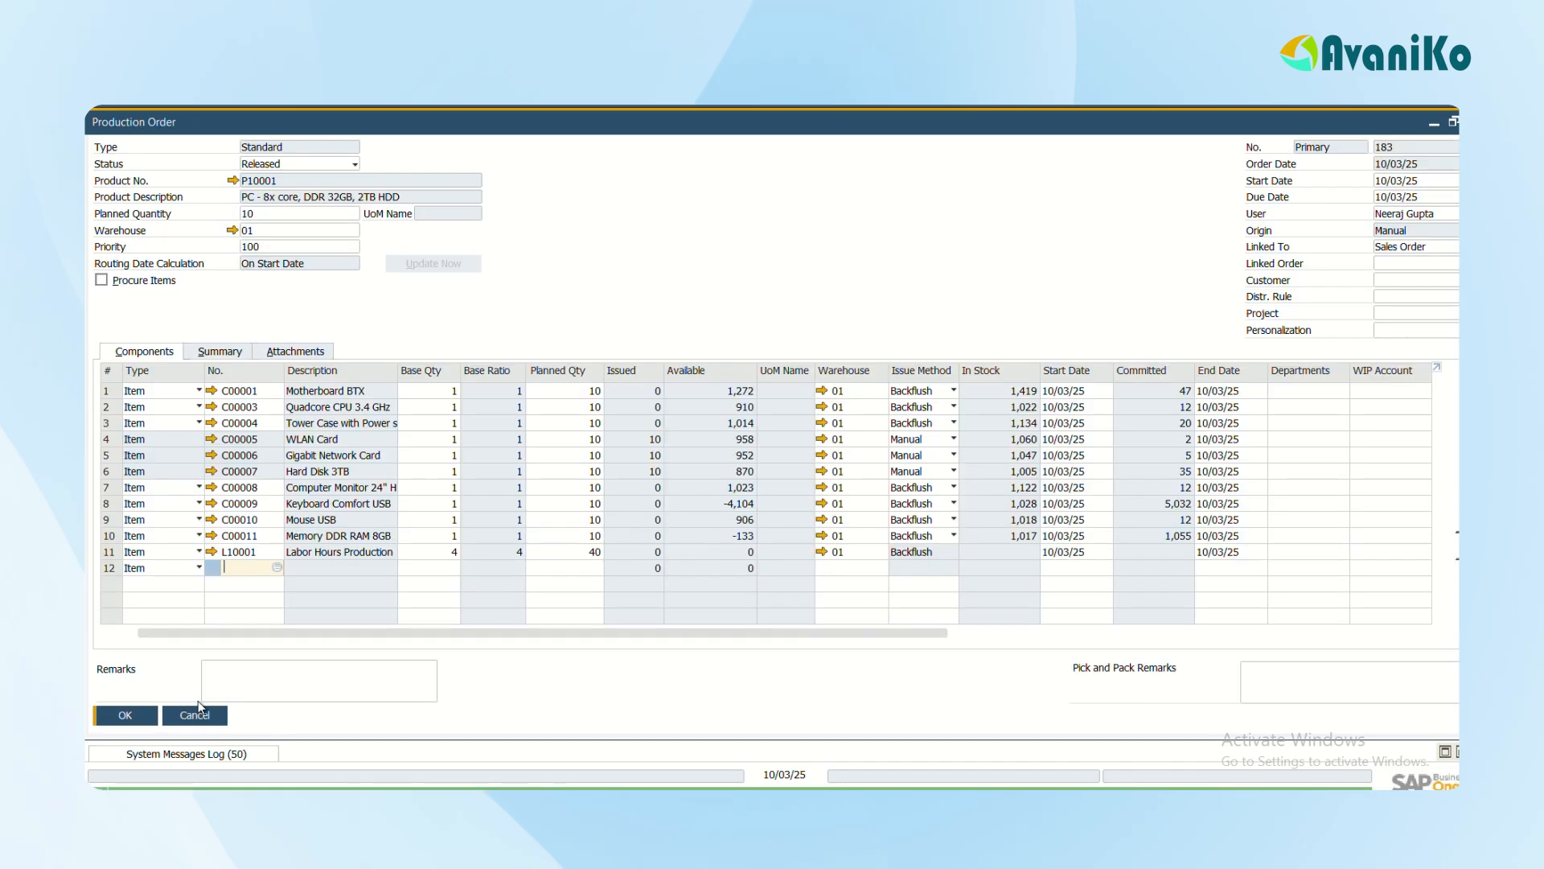
Review the actual costs and quantities in the production order's summary, and return to its components.
{"action": "left_click", "coordinate": [221, 351]}
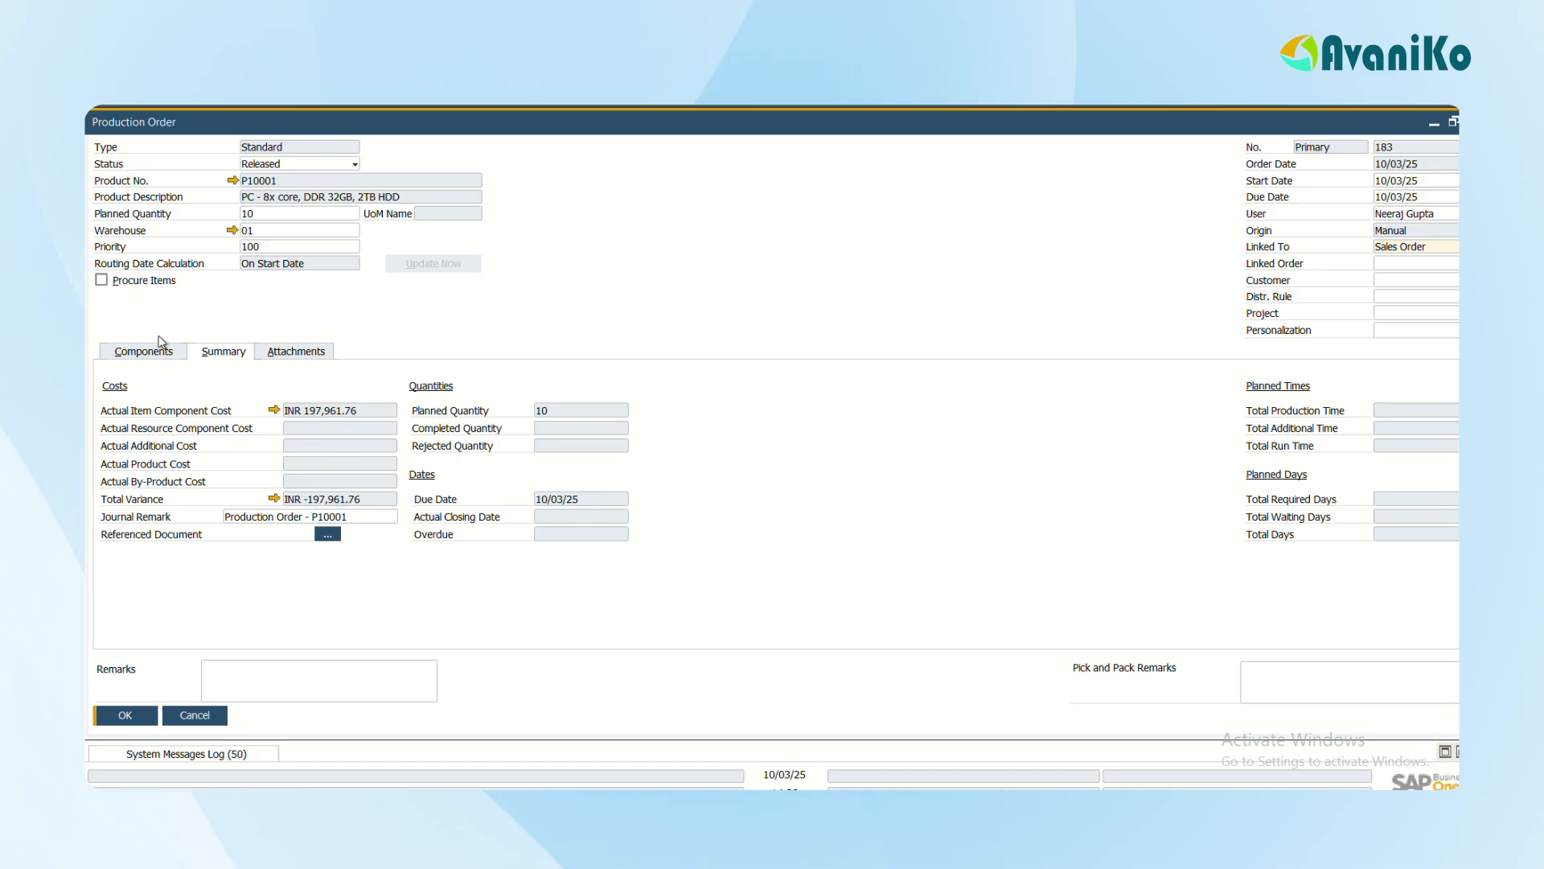
{"action": "left_click", "coordinate": [149, 351]}
{"action": "right_click", "coordinate": [728, 244]}
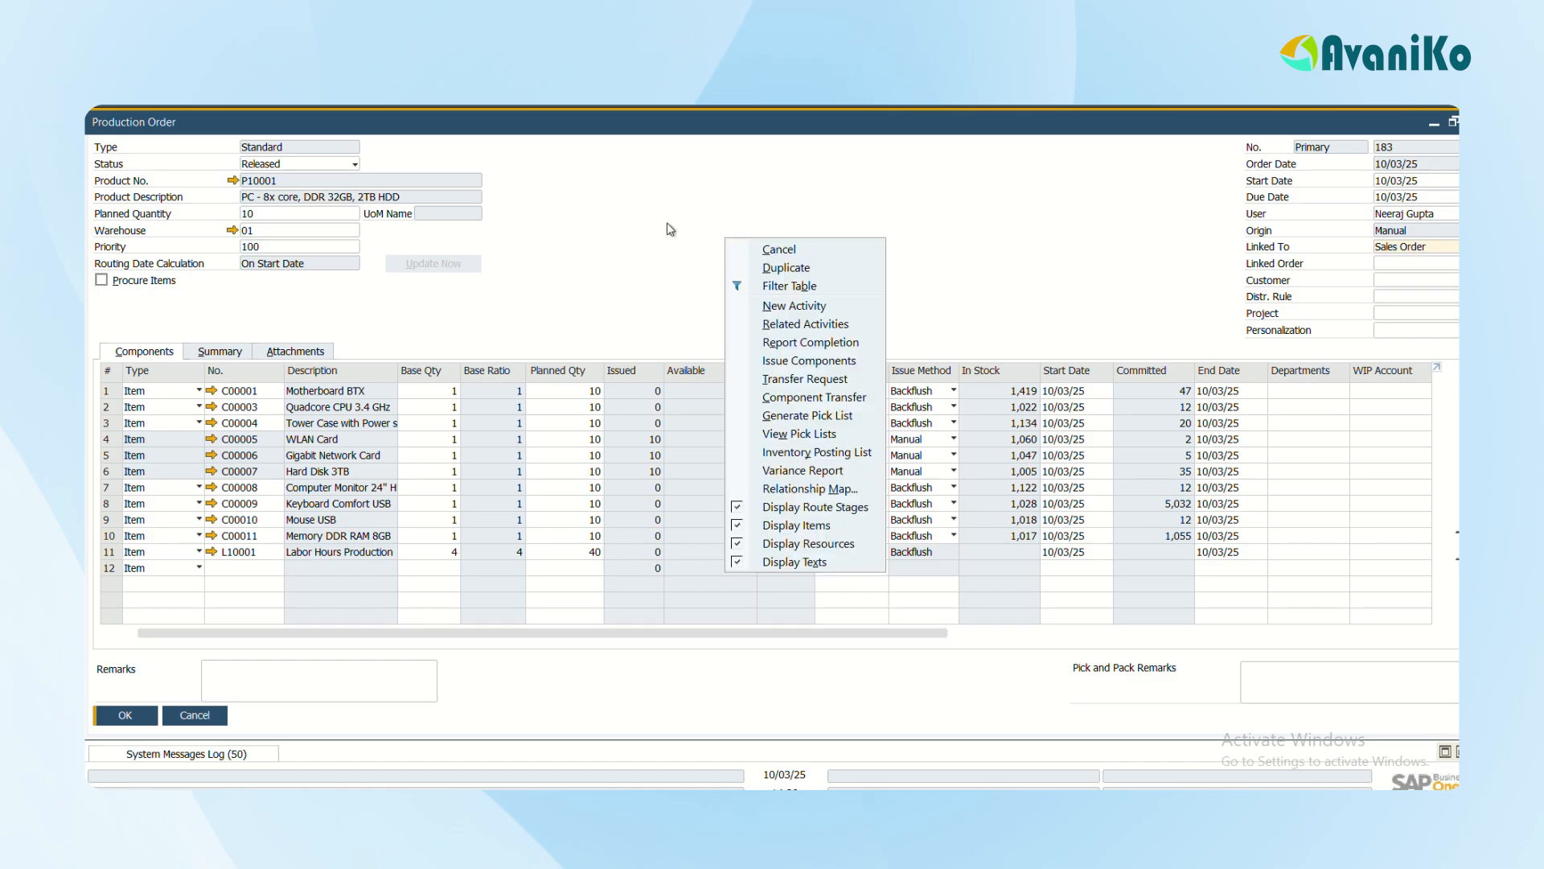
{"action": "left_click", "coordinate": [670, 229]}
Report completion of the production order with a Receipt from Production and open both of its journal entry previews.
{"action": "right_click", "coordinate": [743, 251]}
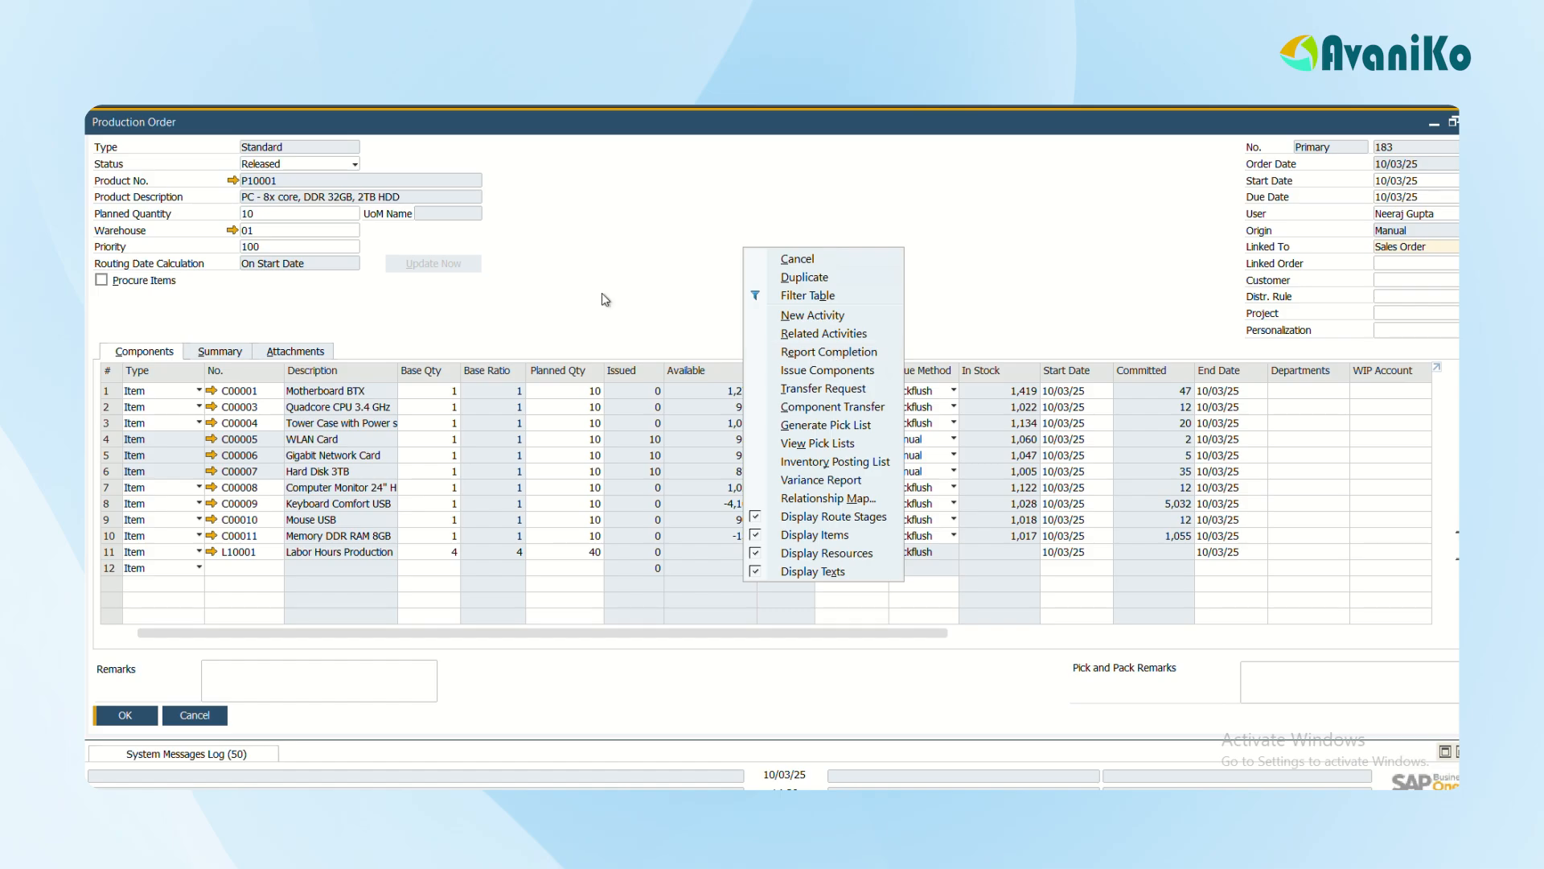
{"action": "left_click", "coordinate": [810, 354]}
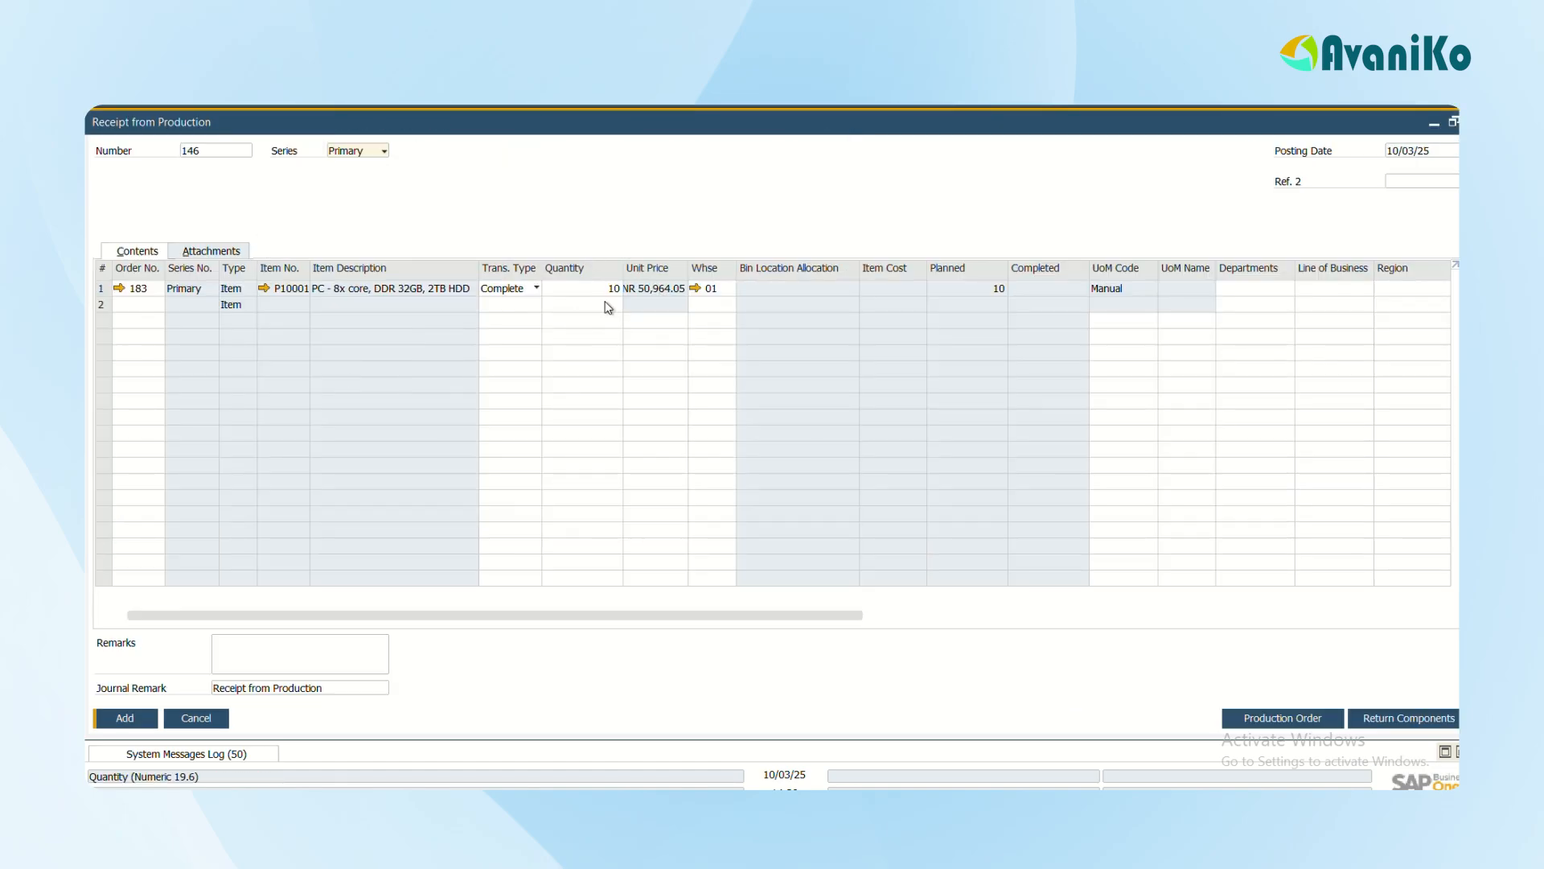
{"action": "right_click", "coordinate": [463, 190]}
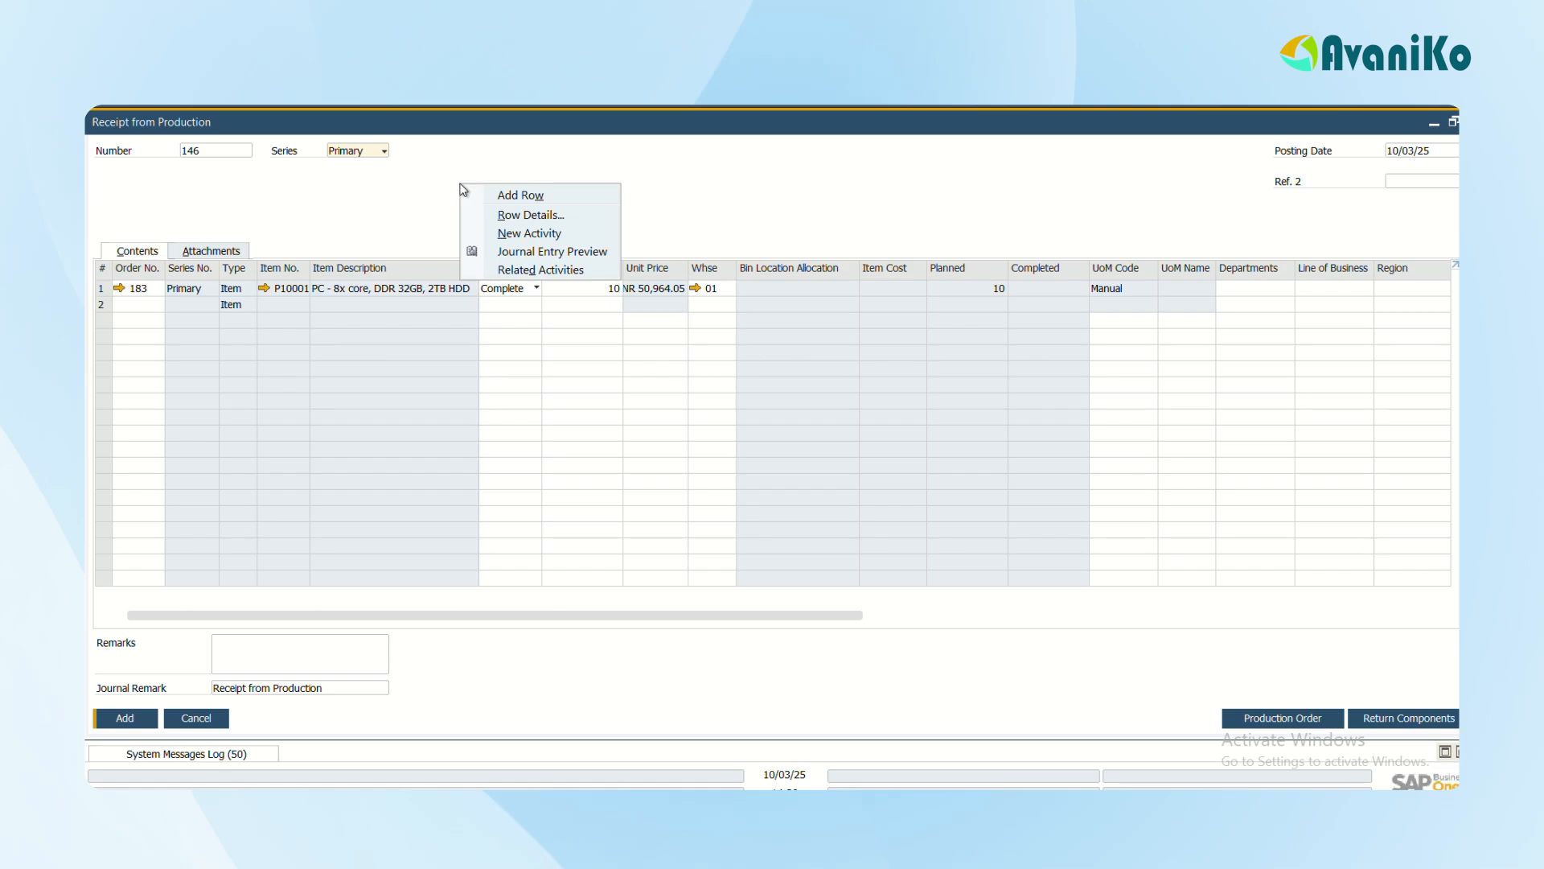
{"action": "left_click", "coordinate": [552, 251]}
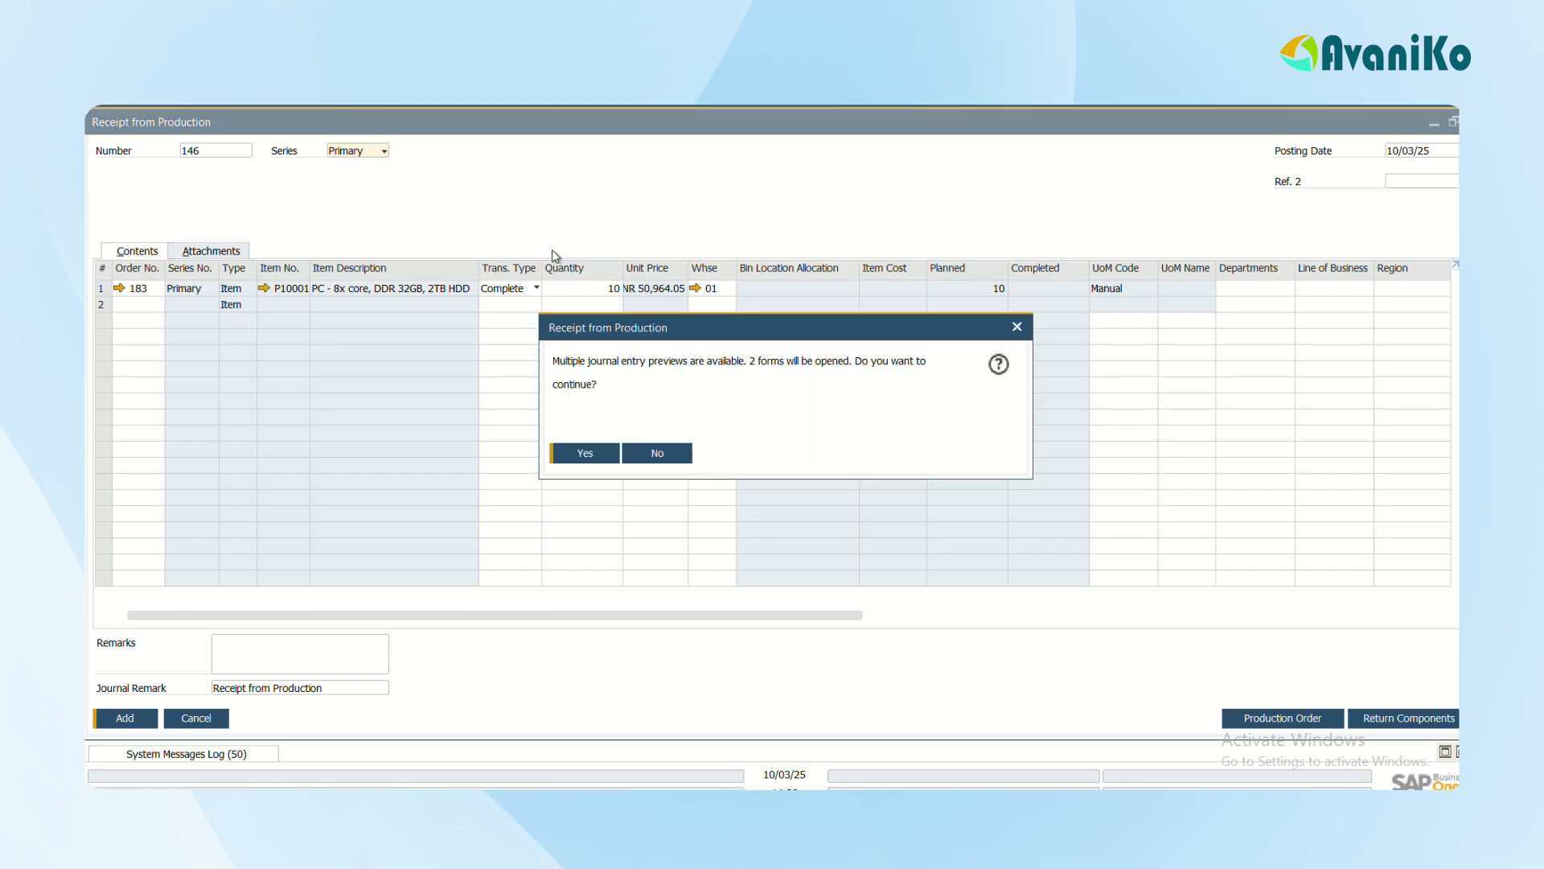
{"action": "key", "text": "Return"}
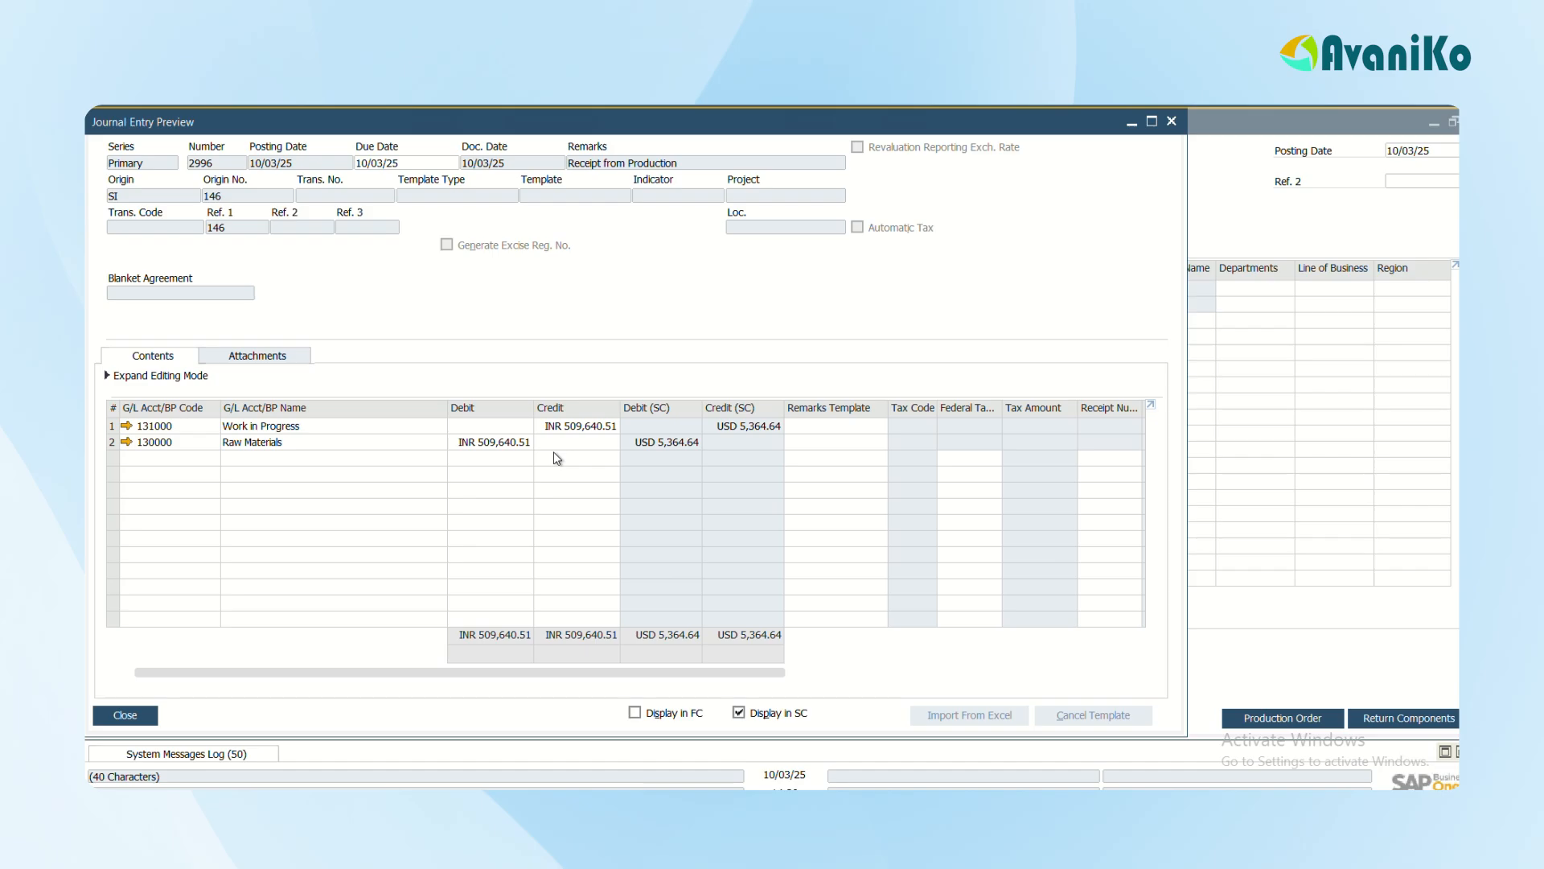
Check the component issue's journal entry preview, close it, and add the Receipt from Production document, returning to the production order.
{"action": "key", "text": "ctrl+Left"}
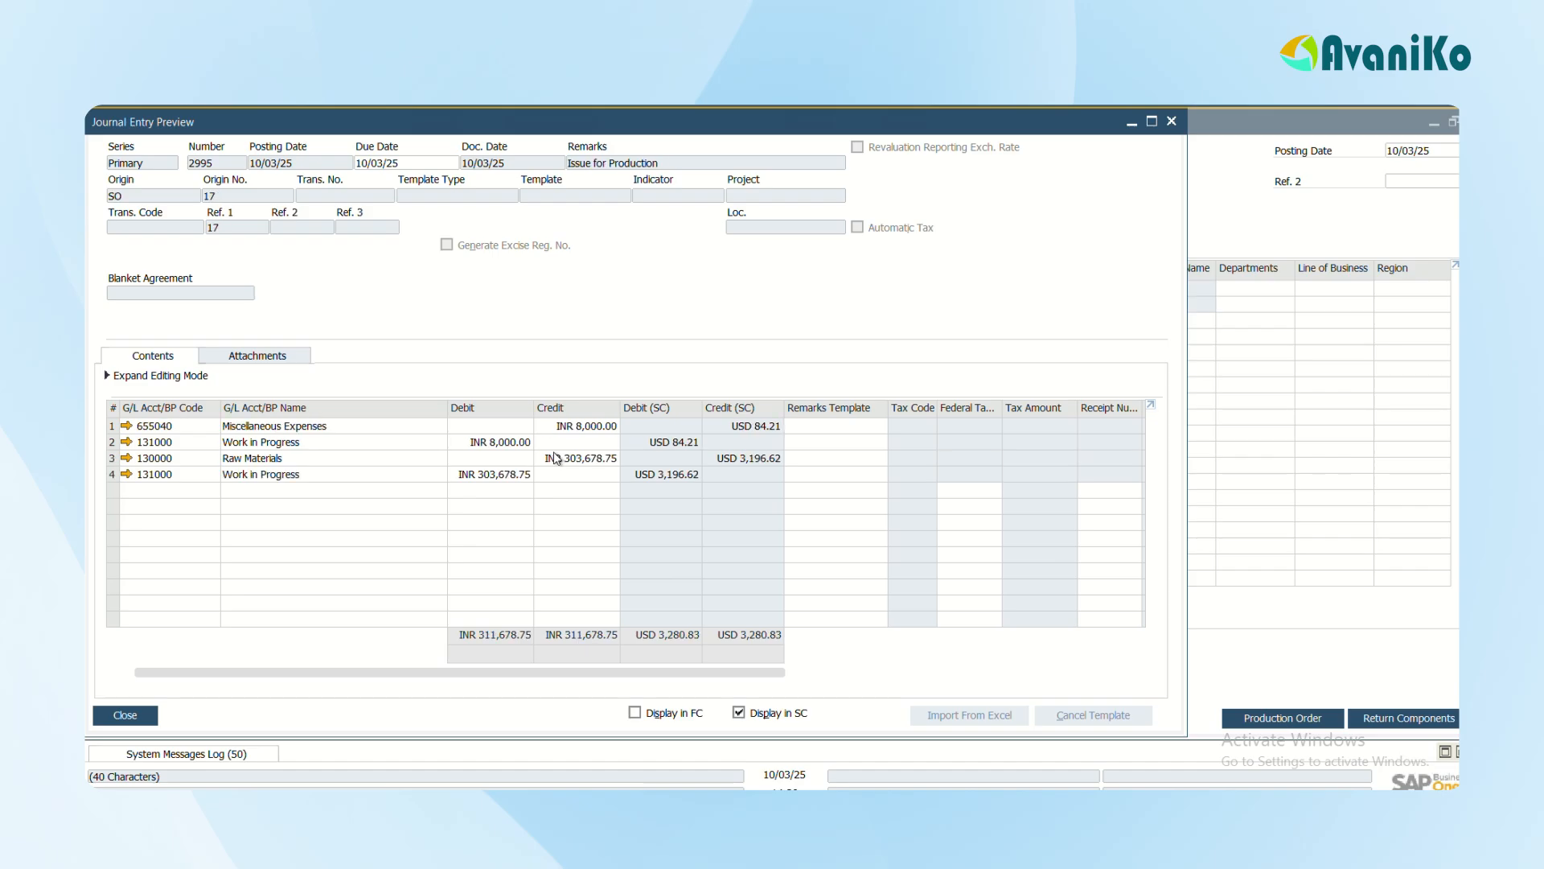
{"action": "key", "text": "Escape"}
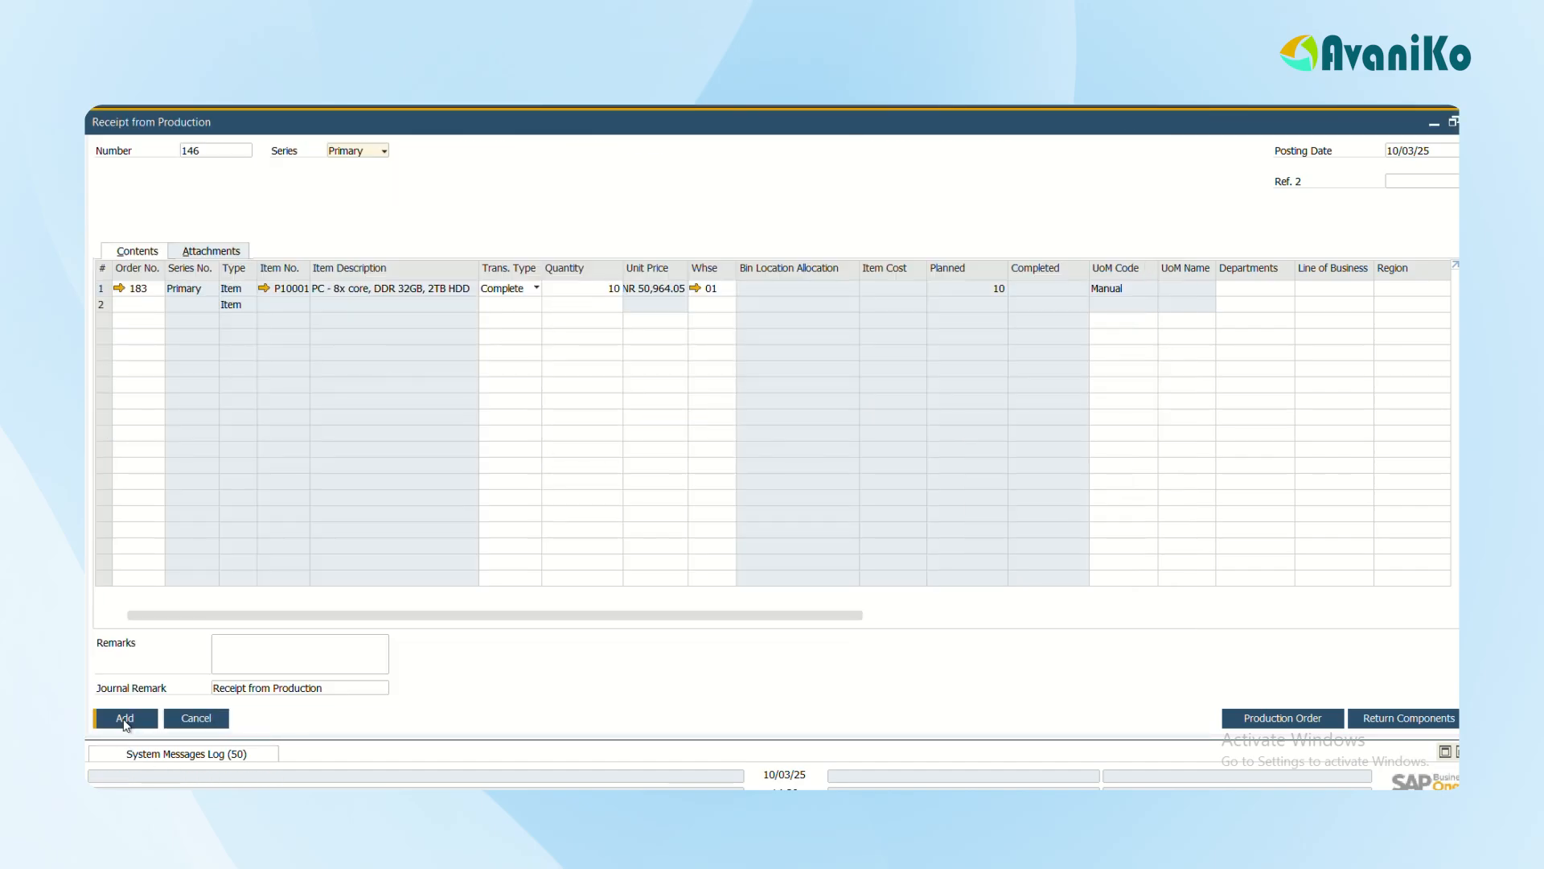
{"action": "left_click", "coordinate": [125, 720]}
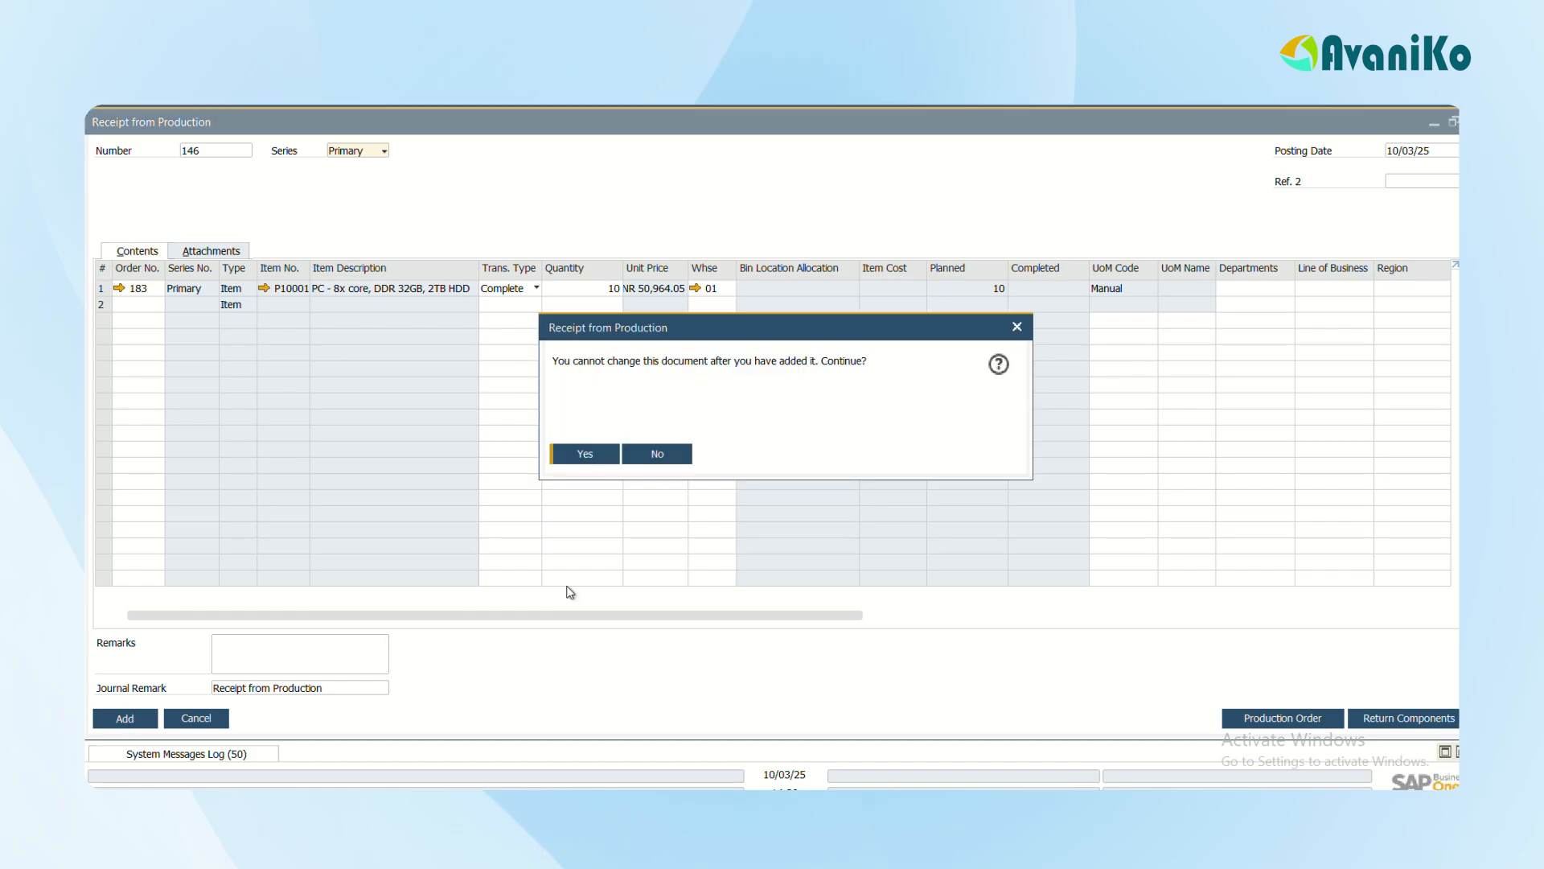
{"action": "key", "text": "Return"}
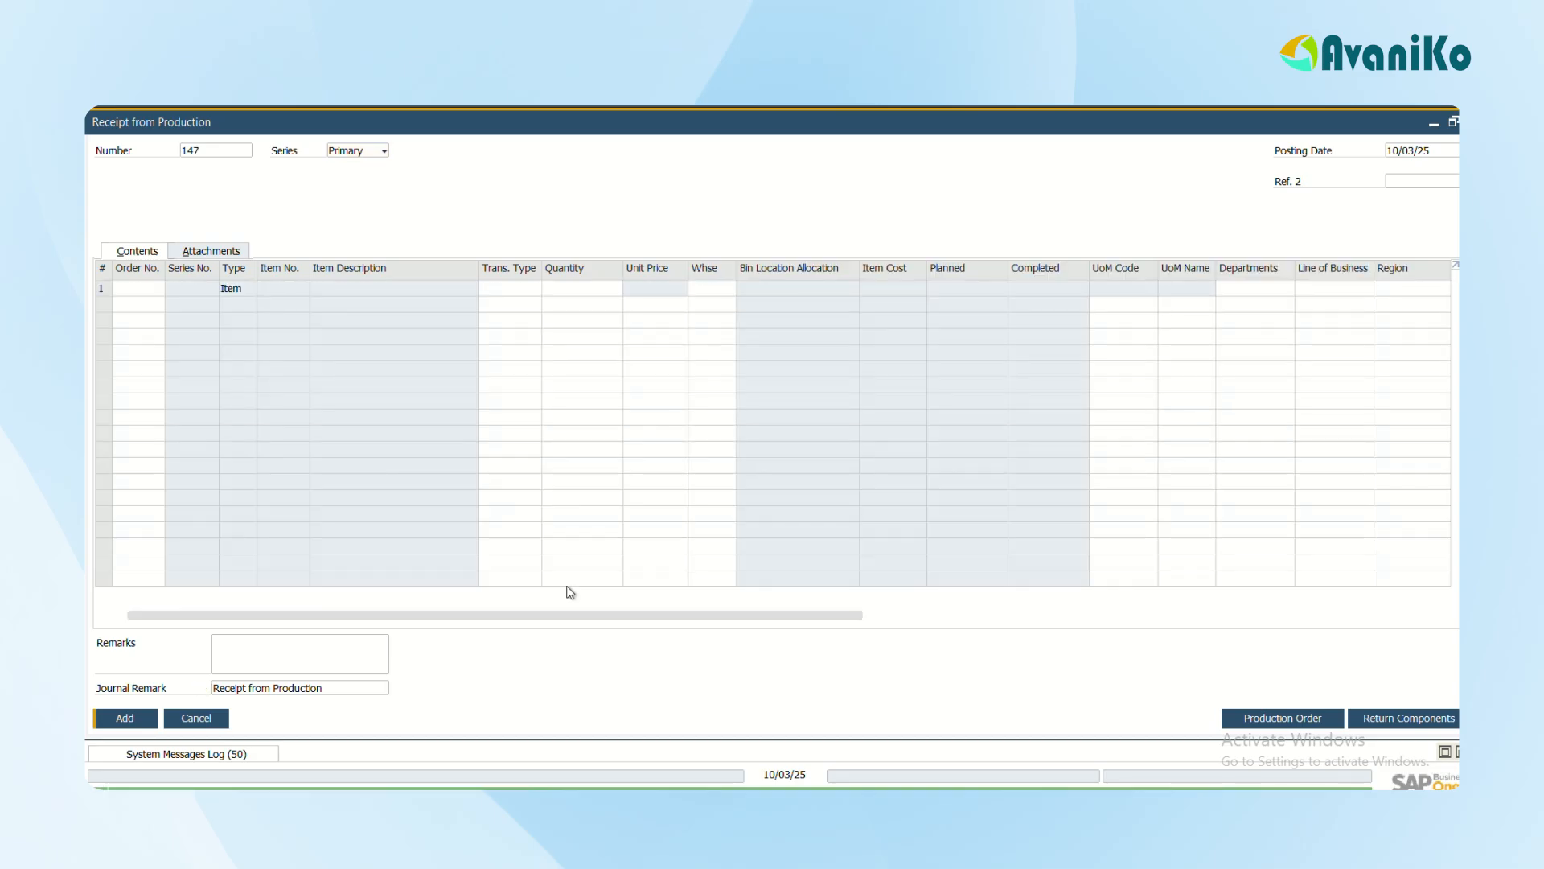
{"action": "left_click", "coordinate": [208, 722]}
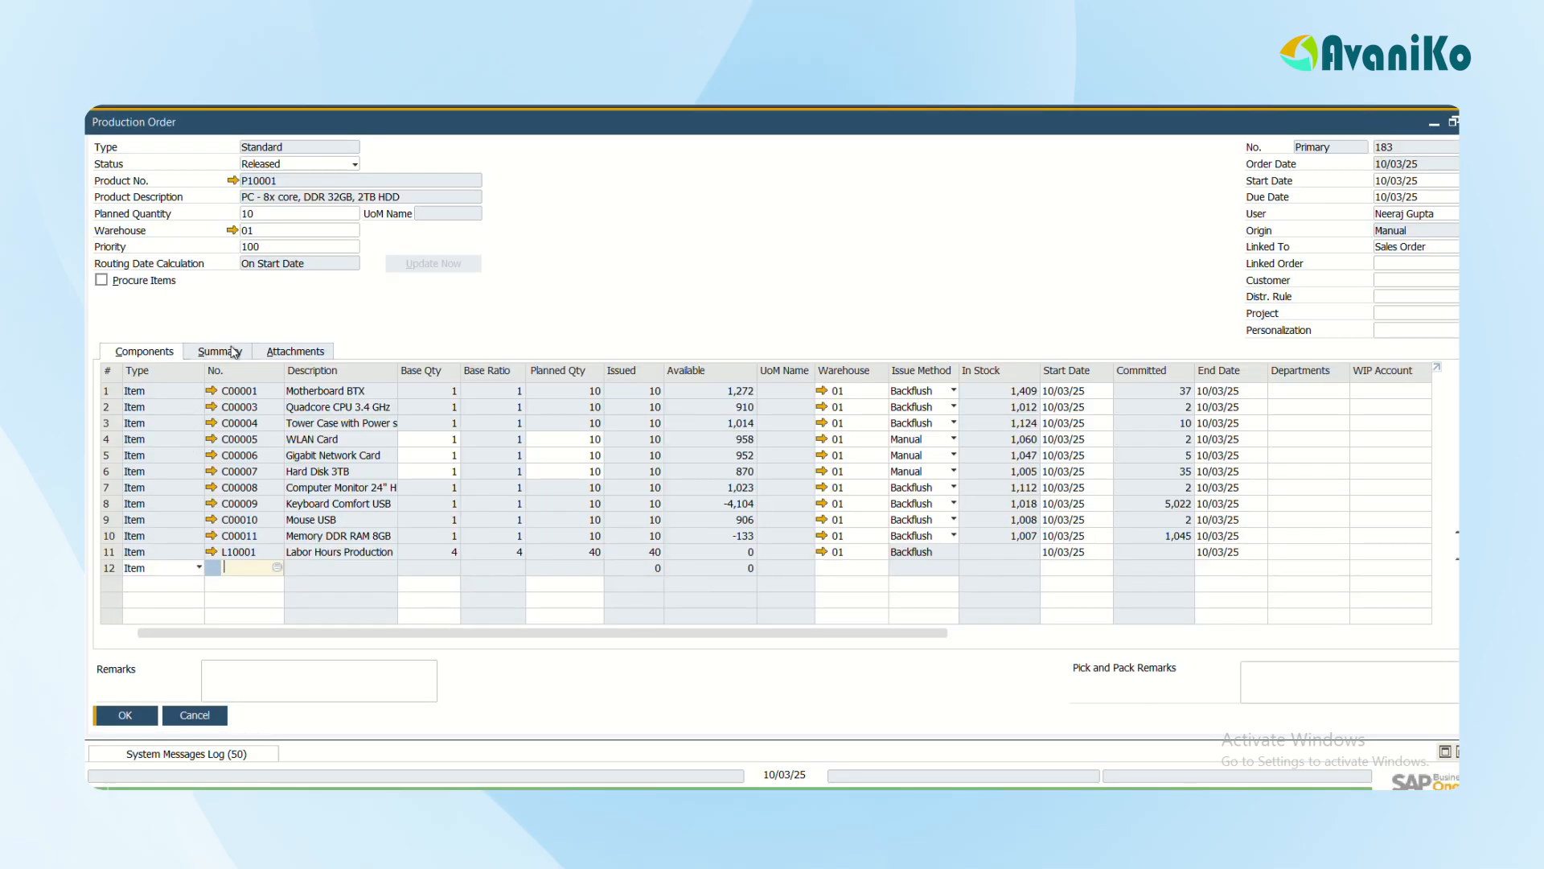
Review the actual costs and quantities in the production order's summary, and update the order with its status set to Closed.
{"action": "left_click", "coordinate": [231, 355]}
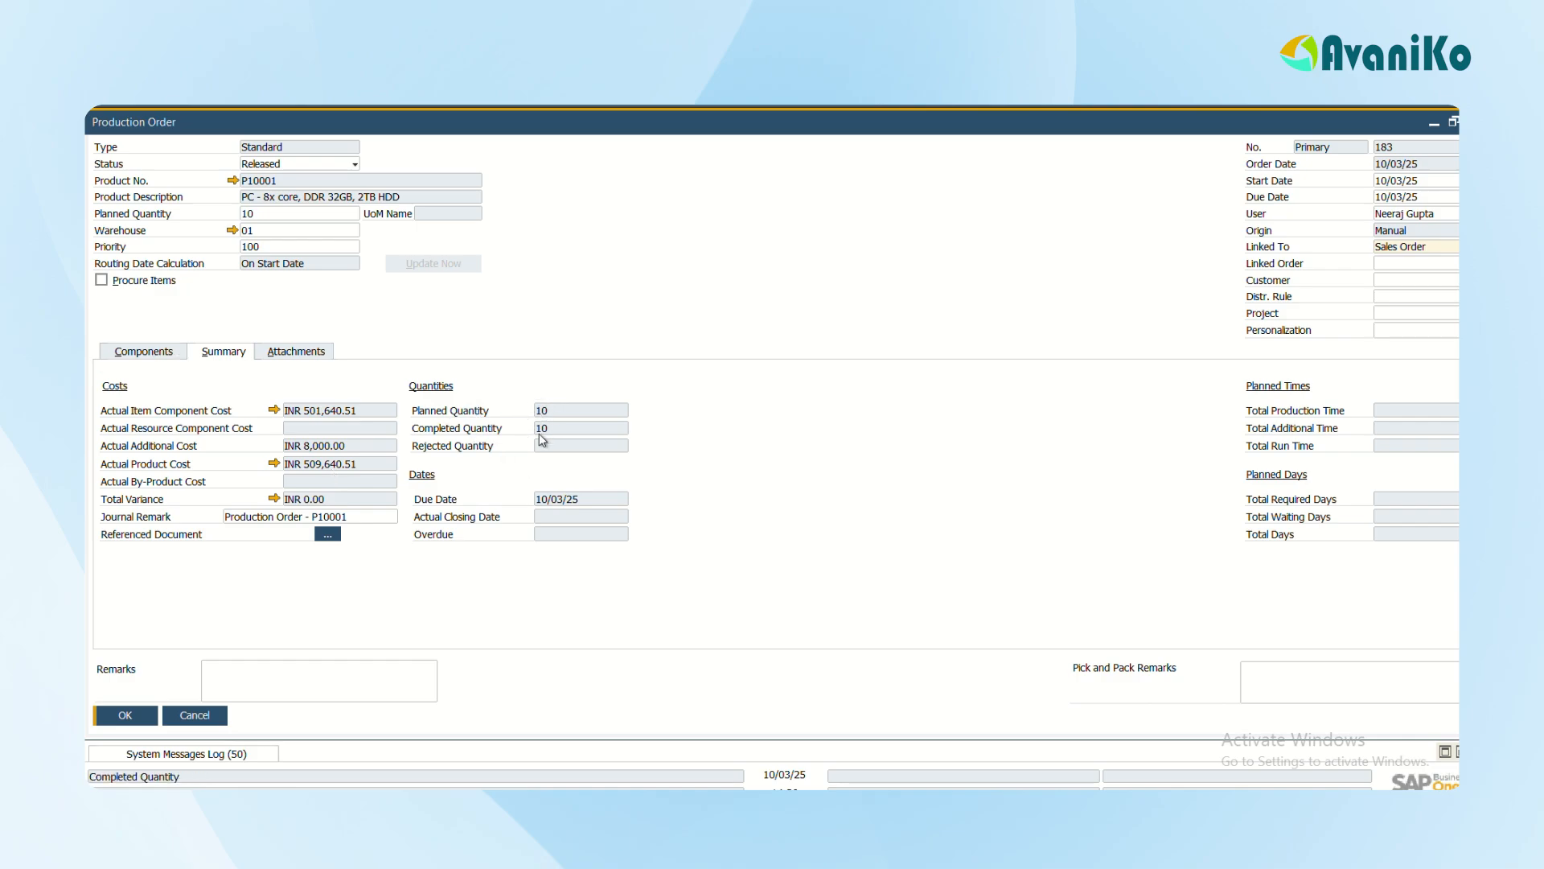
{"action": "left_click", "coordinate": [148, 359]}
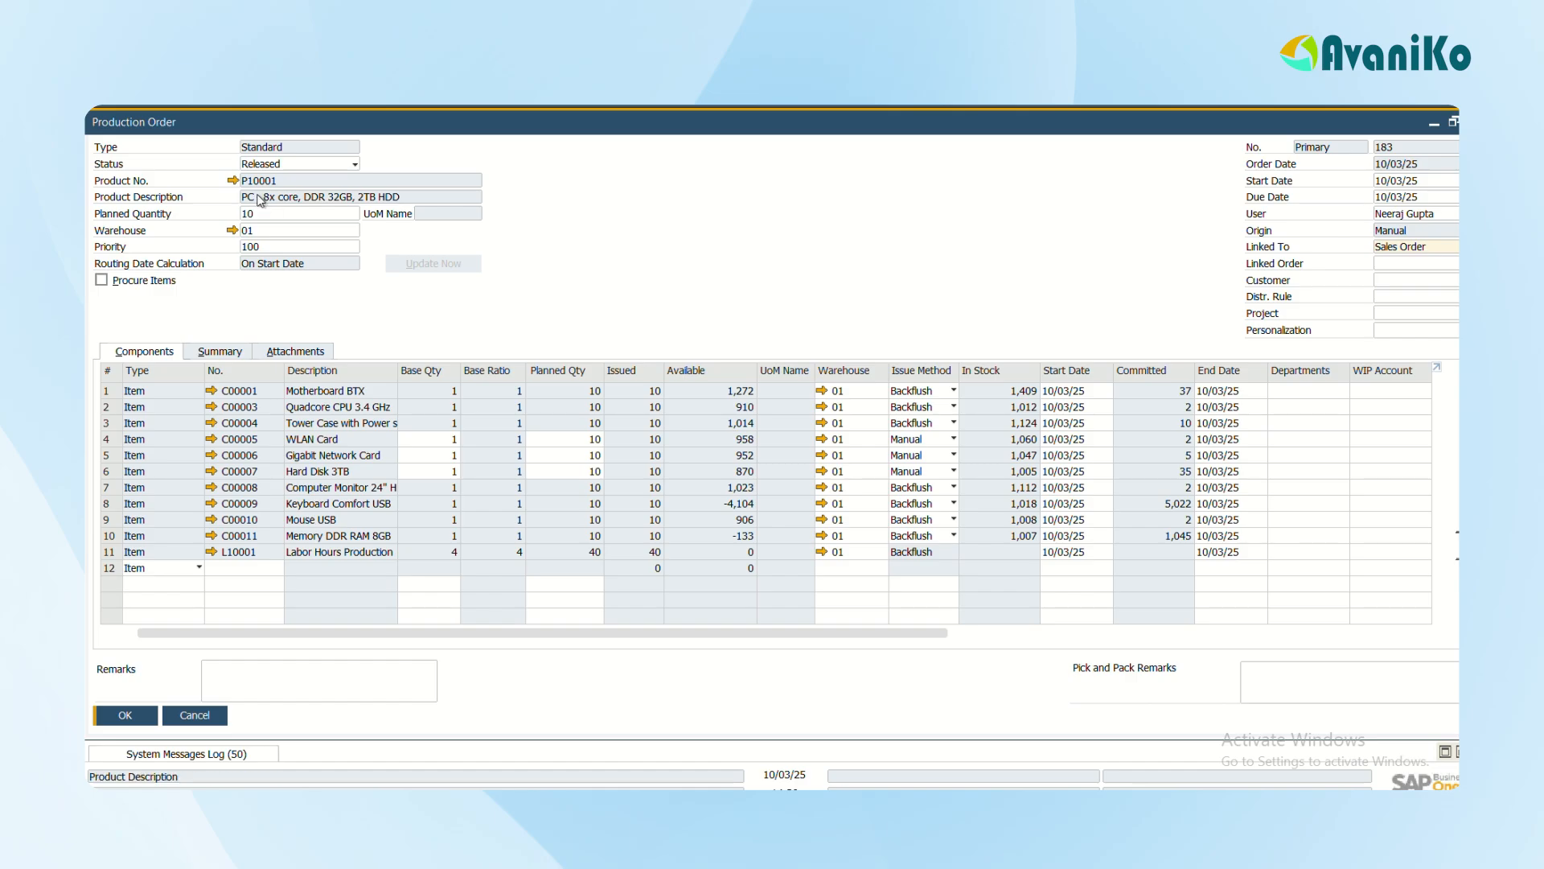
{"action": "left_click", "coordinate": [280, 164]}
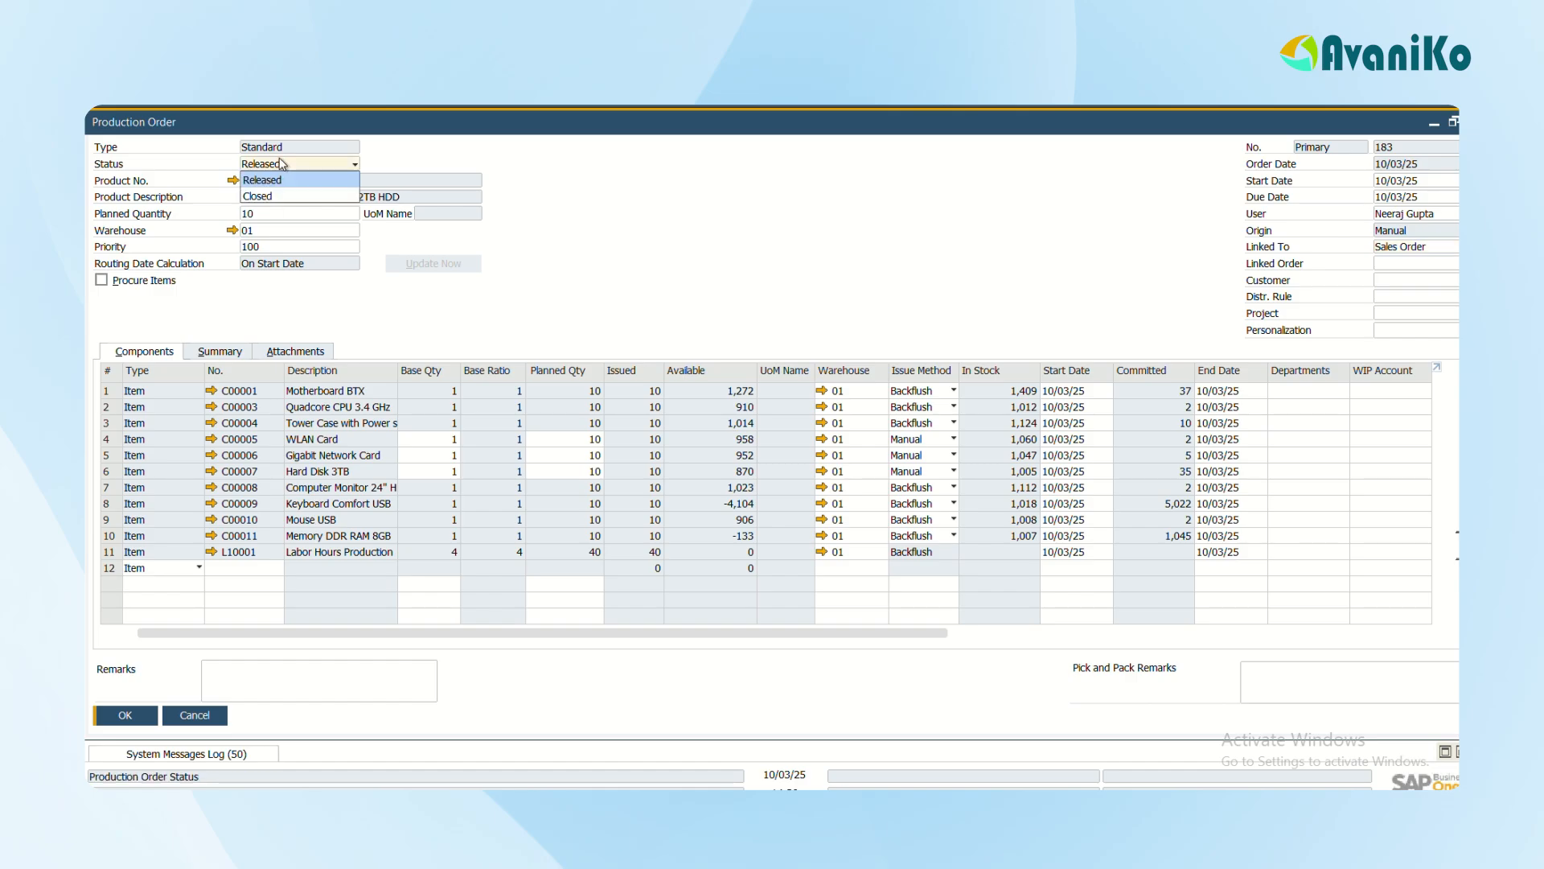
{"action": "left_click", "coordinate": [270, 198]}
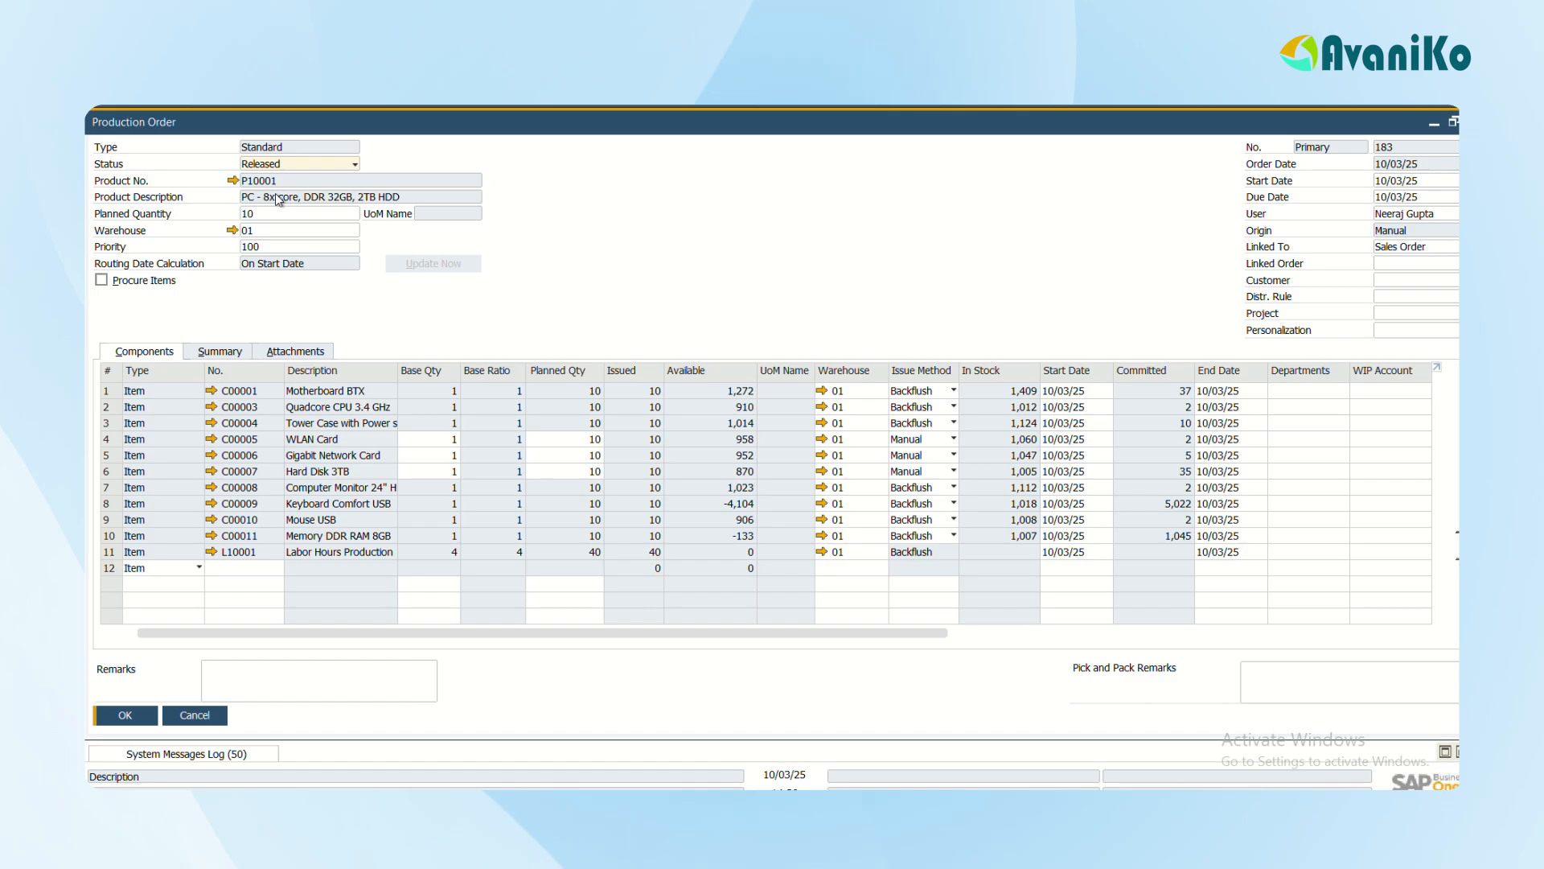
{"action": "left_click", "coordinate": [129, 721]}
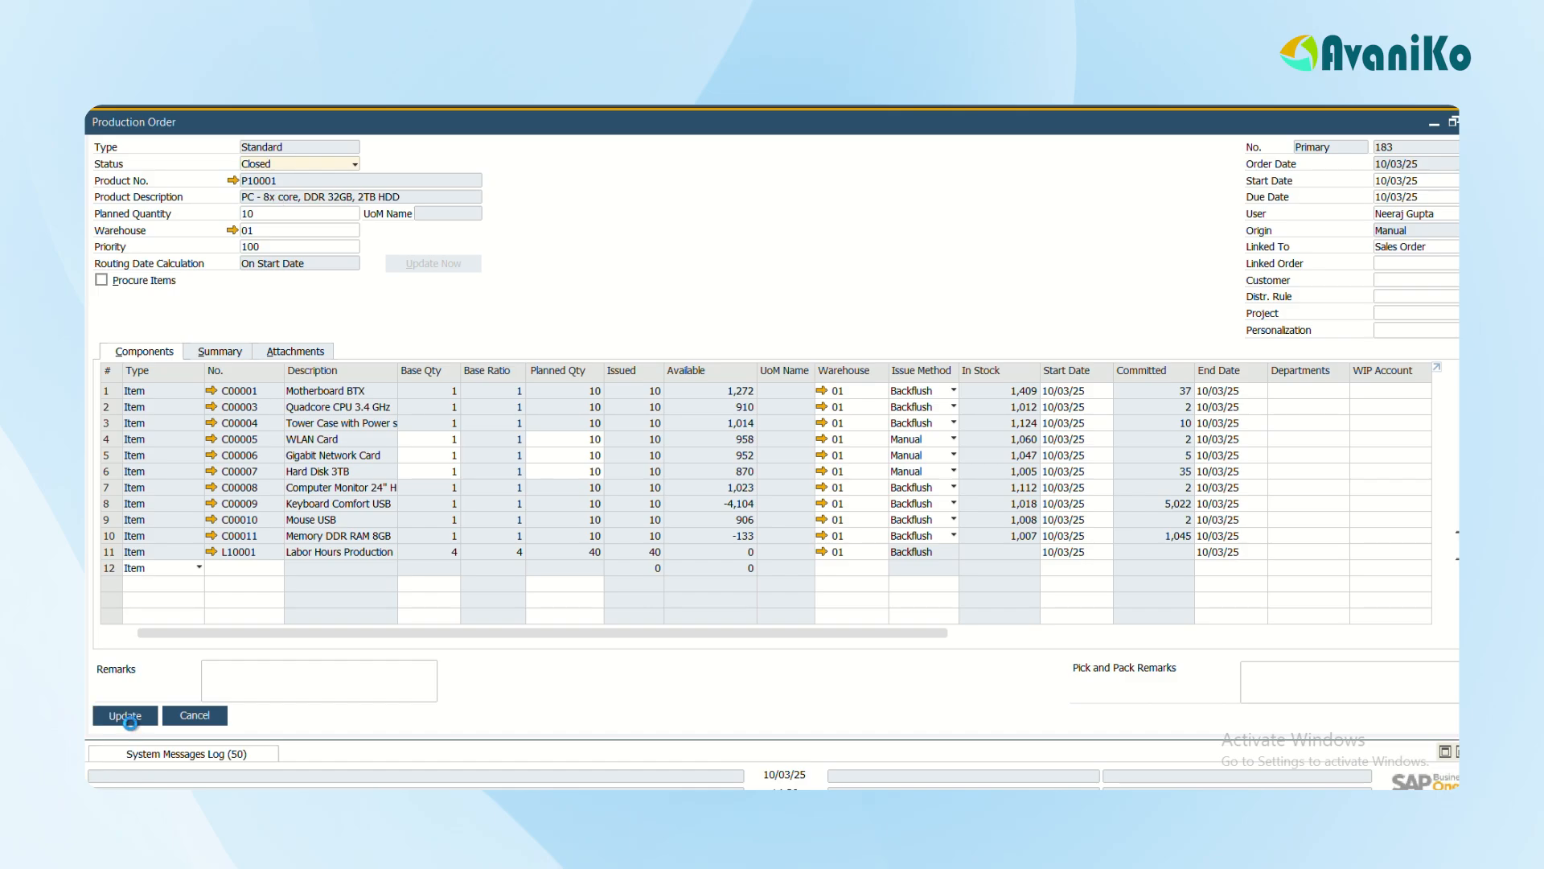